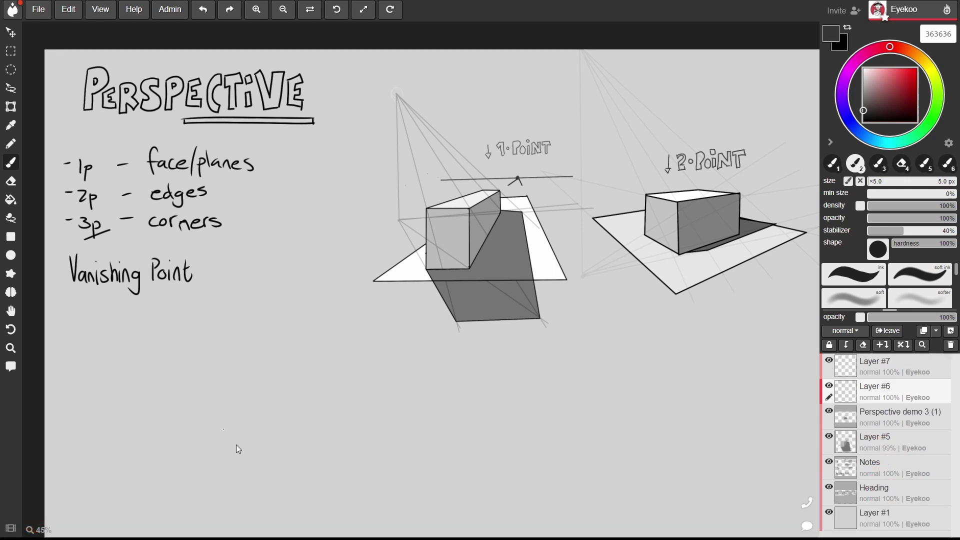
- Sketch a tall box tapering upward beneath the notes, with angled base edges and a central front edge
mouse_move(174, 406)
left_mouse_down()
mouse_move(247, 449)
mouse_move(274, 396)
mouse_move(308, 391)
left_mouse_up()
mouse_move(173, 406)
left_mouse_down()
mouse_move(216, 271)
mouse_move(250, 244)
mouse_move(277, 265)
mouse_move(320, 394)
left_mouse_up()
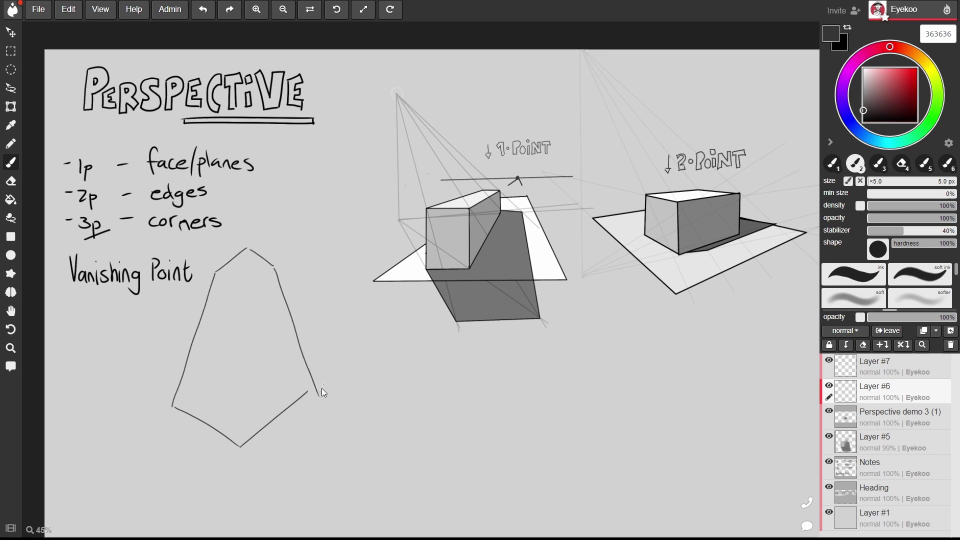
left_click_drag(249, 247, 242, 475)
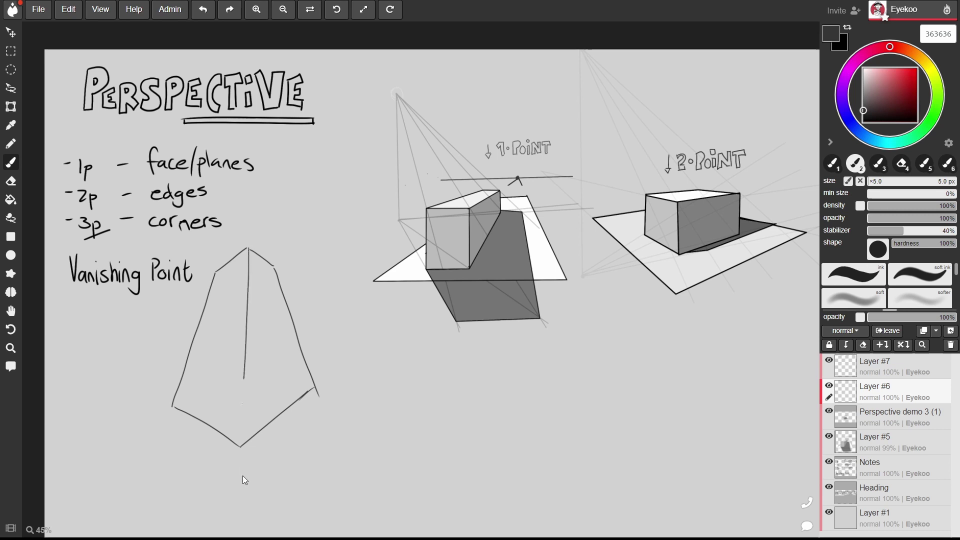
- Circle the sketched box's narrow top and wide base, and undo both circles
mouse_move(278, 233)
left_mouse_down()
mouse_move(260, 293)
mouse_move(276, 232)
left_mouse_up()
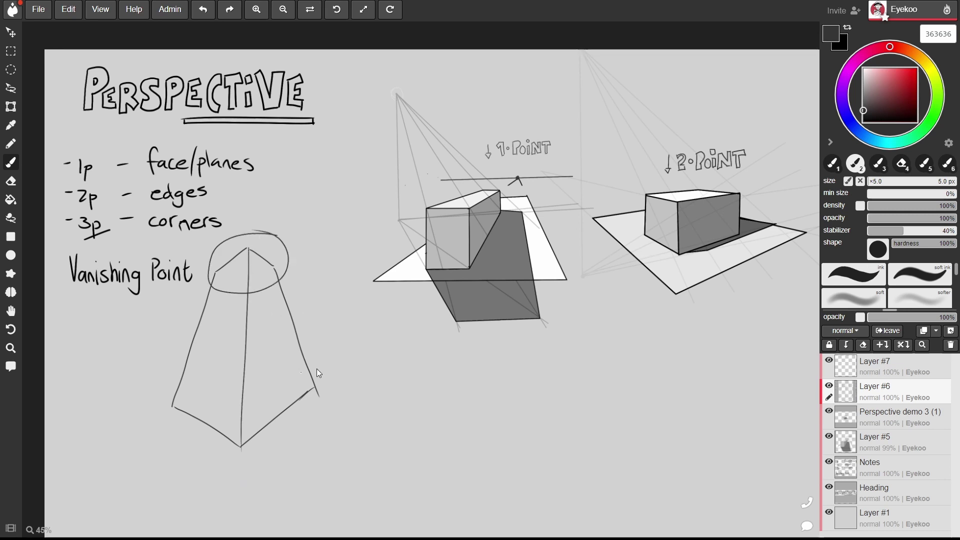
mouse_move(295, 358)
left_mouse_down()
mouse_move(295, 451)
mouse_move(269, 352)
left_mouse_up()
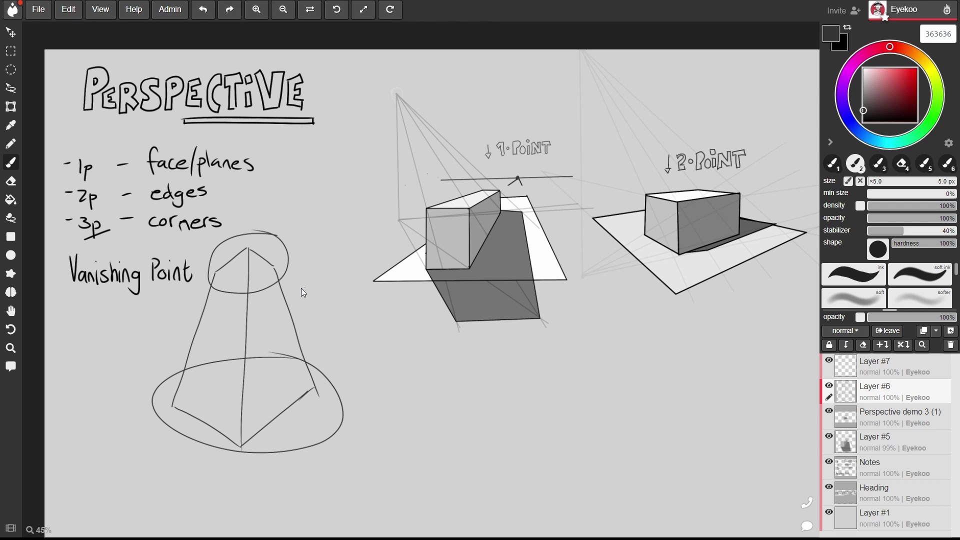
key("ctrl+z")
key("ctrl+z")
- Add upward arrows to the box's vertical edges and extend them to a vanishing point above, and clear the sketch layer
mouse_move(180, 360)
left_mouse_down()
mouse_move(254, 369)
mouse_move(308, 344)
left_mouse_up()
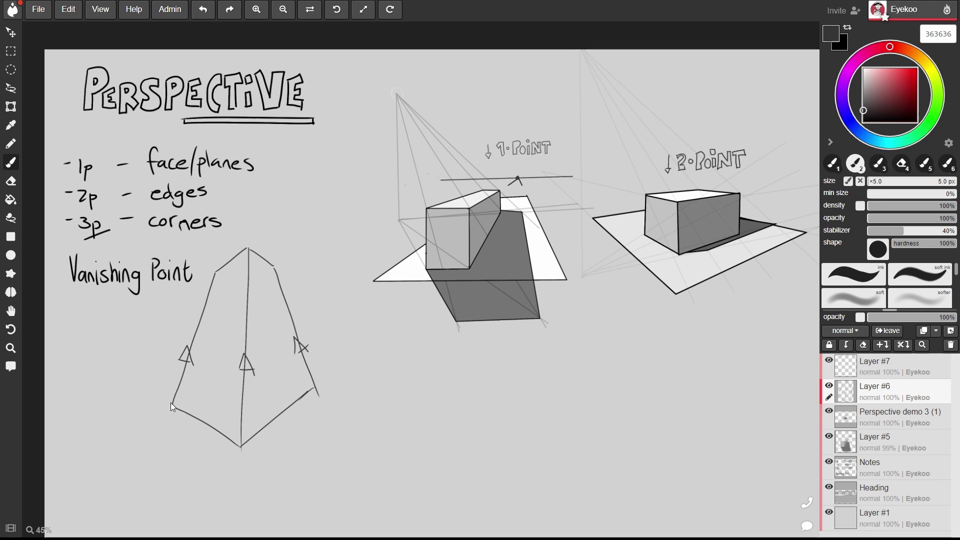
left_click_drag(178, 383, 239, 193)
left_click_drag(240, 447, 253, 202)
left_click_drag(318, 395, 249, 173)
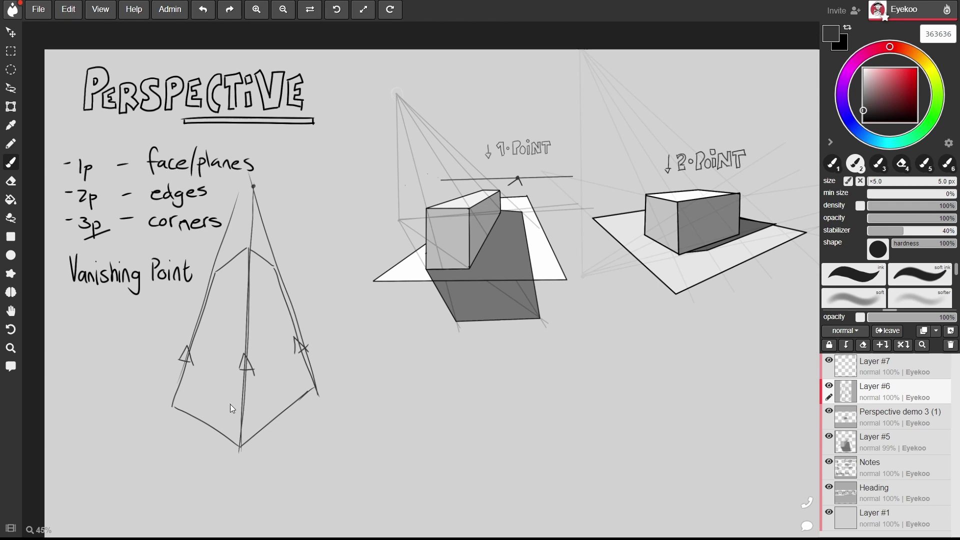
left_click(863, 345)
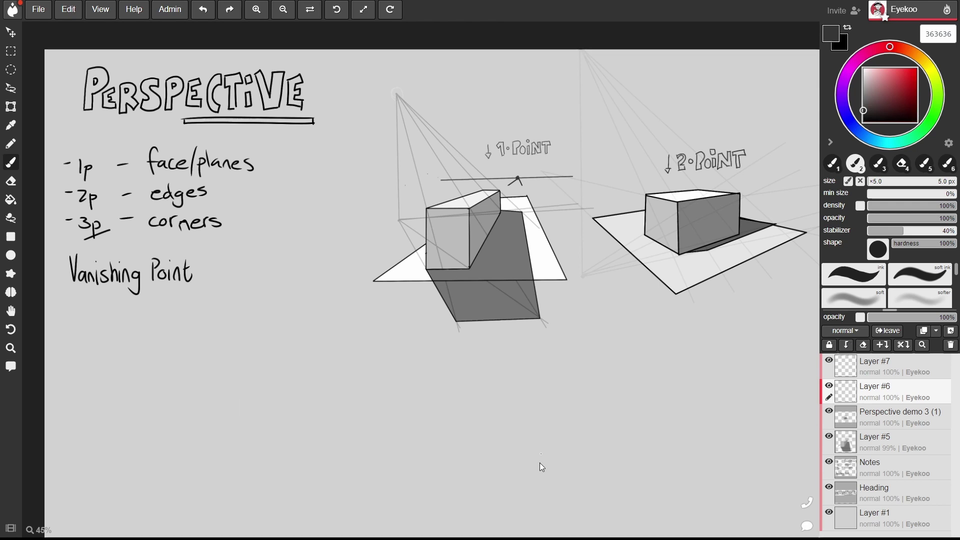
- Draw a long, nearly level horizon line across an empty canvas area and mark the box's starting corner centrally below it
key("space")
mouse_move(539, 463)
left_mouse_down()
mouse_move(509, 409)
mouse_move(461, 246)
mouse_move(454, 158)
left_mouse_up()
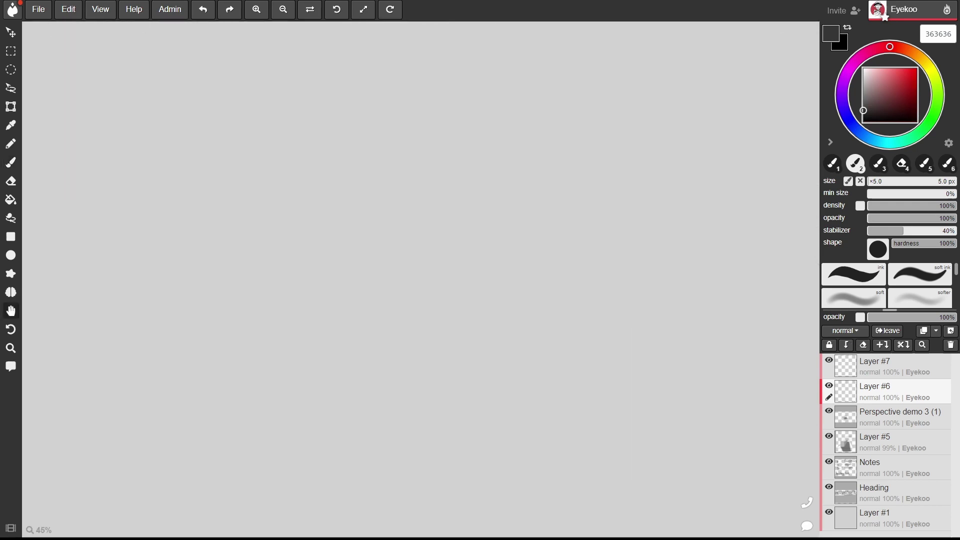
key("b")
left_click(55, 342)
left_click(792, 328, "shift")
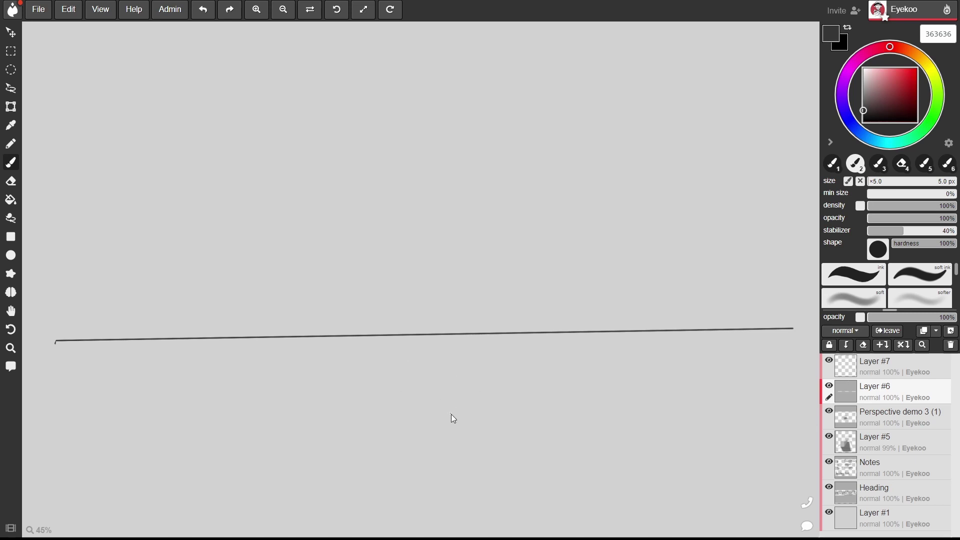
left_click(423, 407)
left_click_drag(442, 415, 448, 415)
- Underline "planes", "edges" and "corners" in the notes, and circle the front face and front edge on the matching example boxes
key("space")
mouse_move(373, 33)
left_mouse_down()
mouse_move(504, 231)
mouse_move(544, 316)
left_mouse_up()
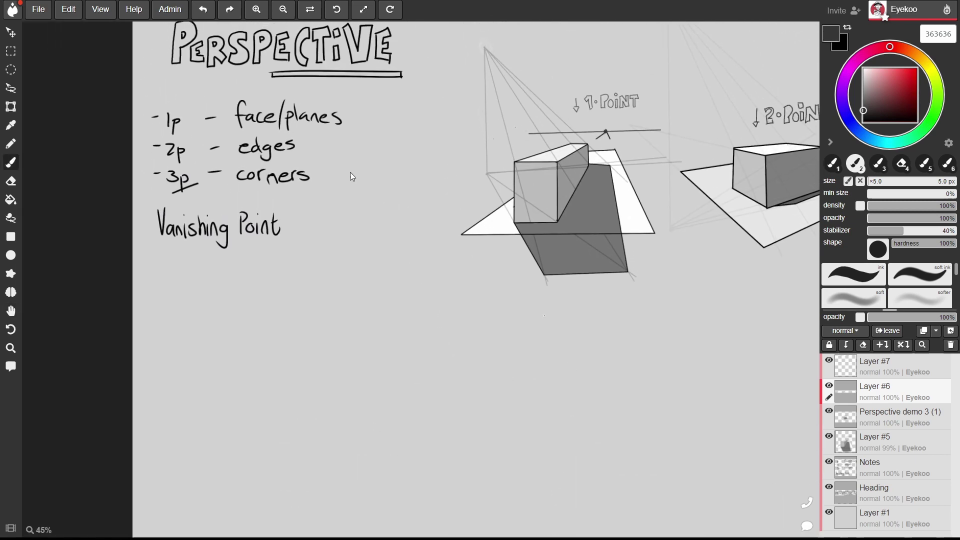
left_click_drag(274, 162, 333, 140)
mouse_move(761, 150)
left_mouse_down()
mouse_move(759, 213)
mouse_move(765, 152)
left_mouse_up()
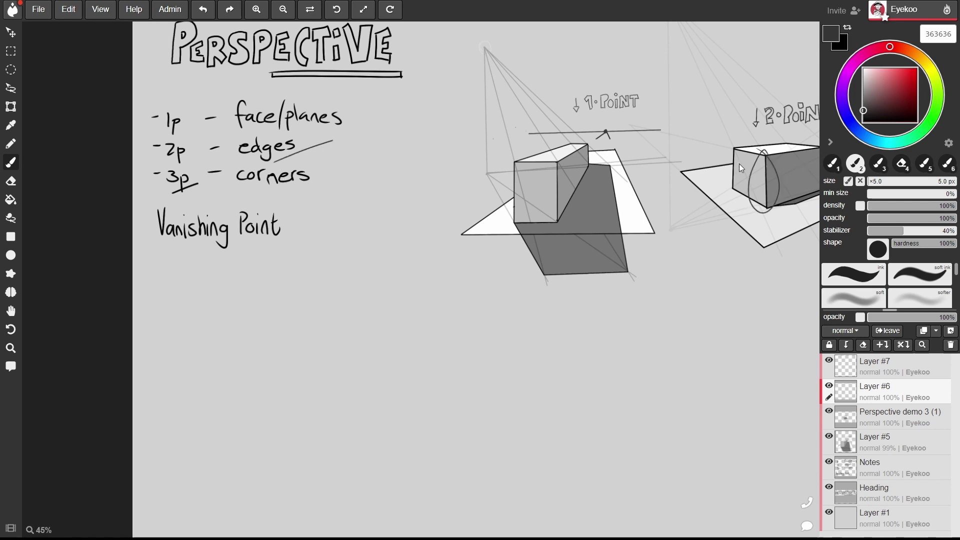
mouse_move(576, 167)
left_mouse_down()
mouse_move(492, 220)
mouse_move(576, 173)
left_mouse_up()
left_click_drag(286, 196, 316, 185)
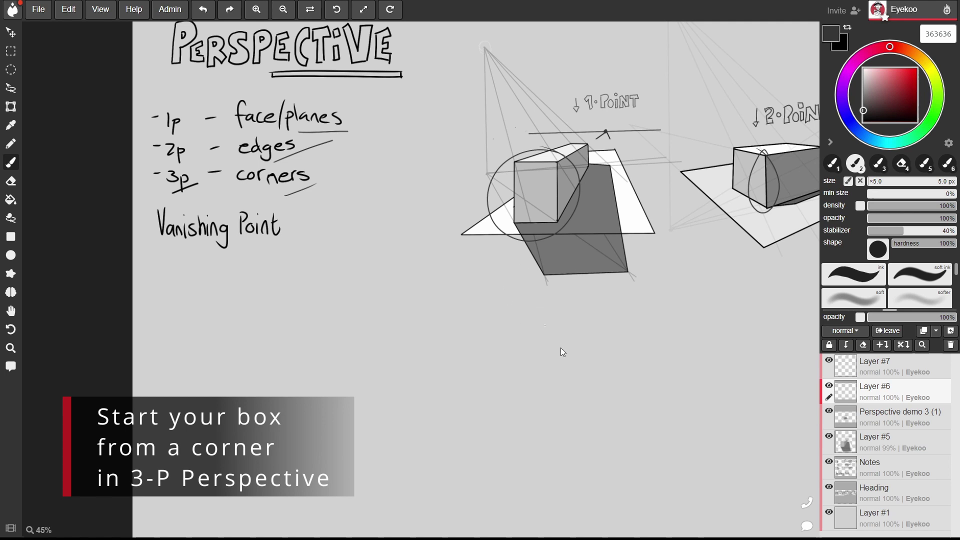
- Mark the starting corner below the horizon and a vanishing point high above, with layers Perspective demo 3 (1) and Layer #5 hidden
key("h")
left_click_drag(599, 405, 453, 273)
left_click_drag(468, 178, 469, 174)
mouse_move(492, 221)
left_mouse_down()
mouse_move(511, 244)
mouse_move(475, 253)
left_mouse_up()
key("b")
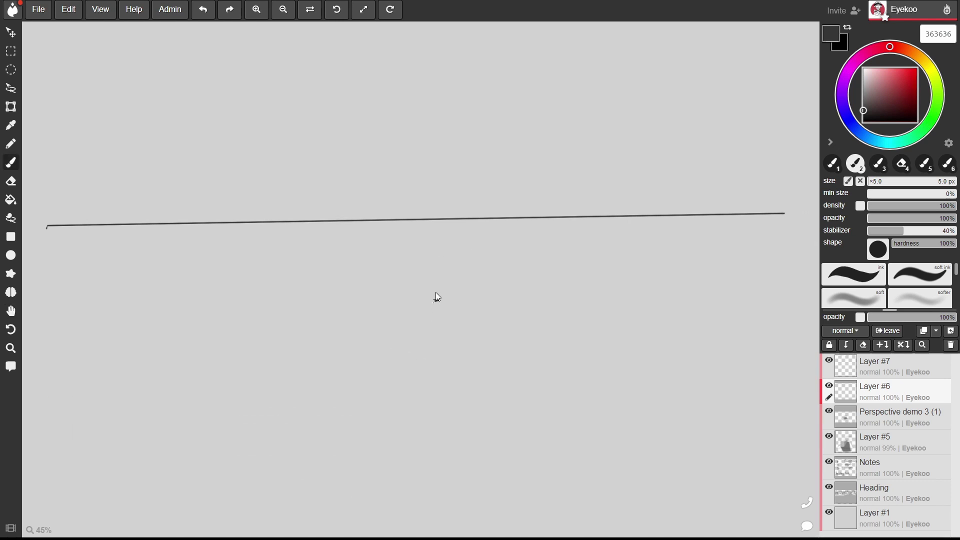
left_click_drag(436, 299, 433, 302)
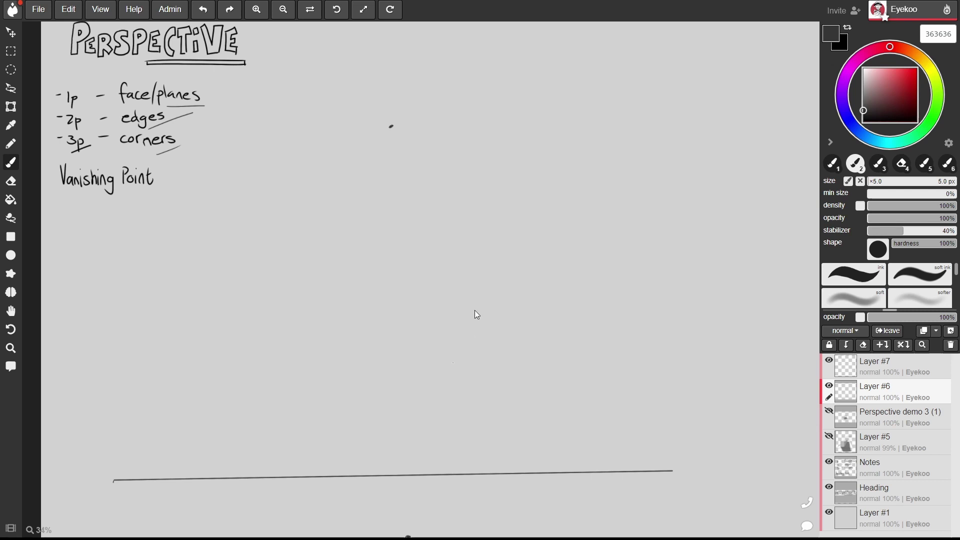
- Mark two vanishing points with short vertical ticks near both ends of the horizon line
key("p")
left_click_drag(470, 334, 475, 251)
key("b")
left_click_drag(130, 391, 130, 410)
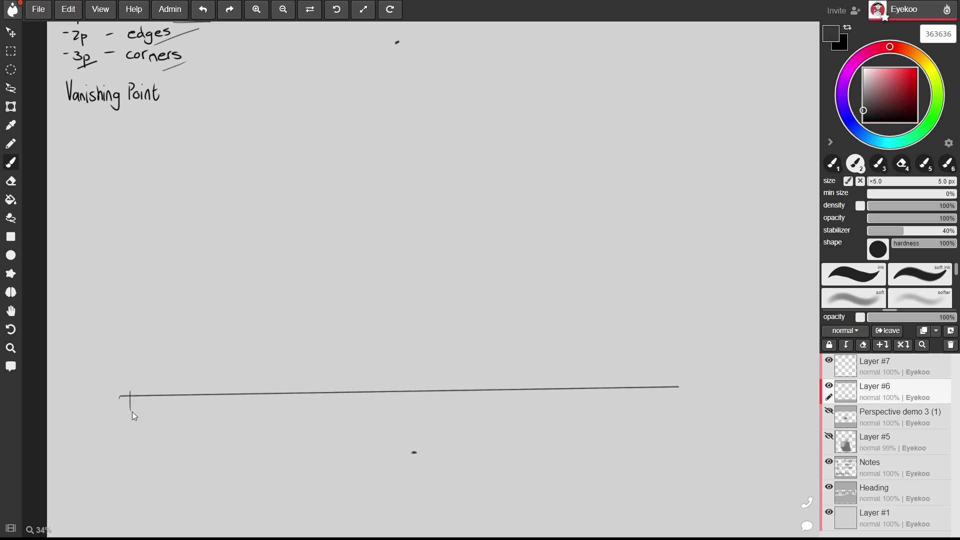
left_click_drag(656, 384, 658, 401)
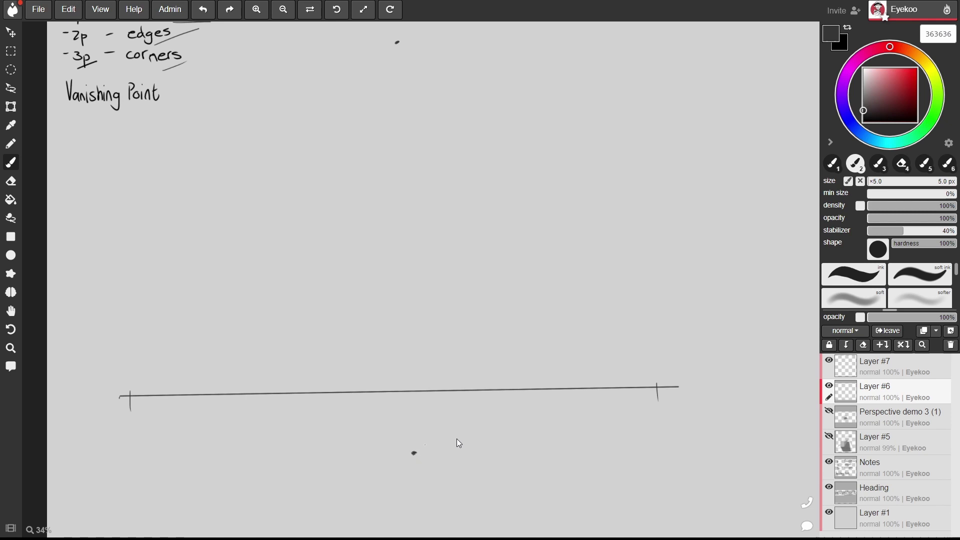
- Draw straight lines connecting the starting corner to both horizon vanishing points and to the upper vanishing point
left_click(657, 386, "shift")
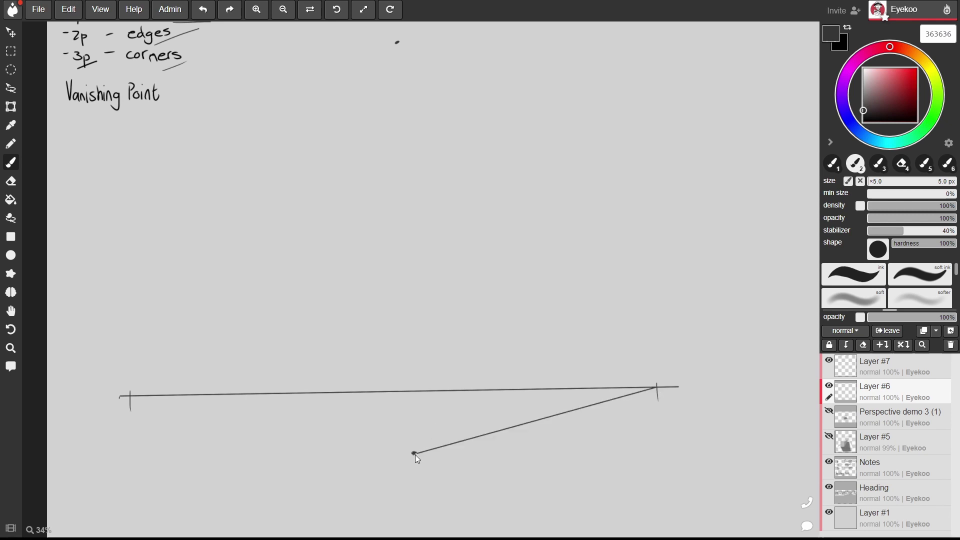
left_click(129, 396, "shift")
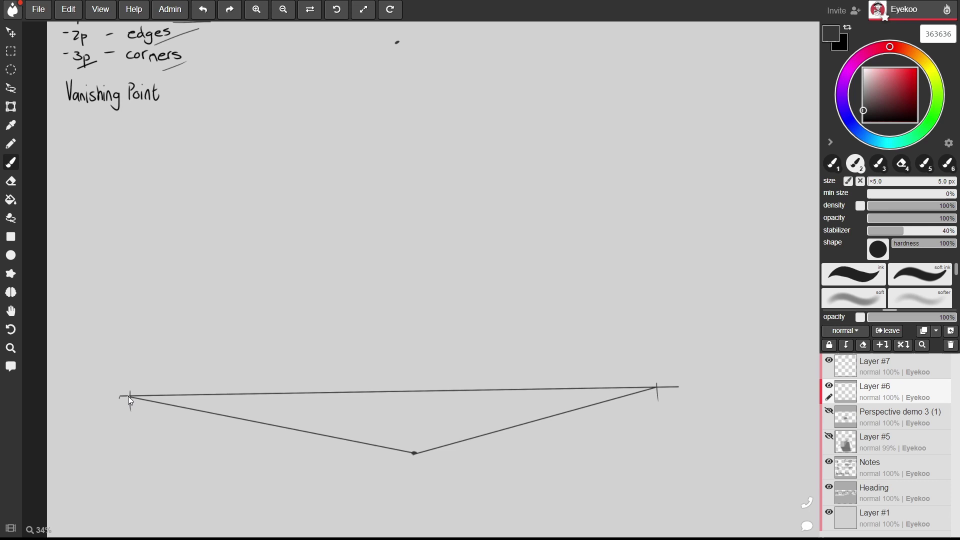
left_click(414, 453)
left_click(399, 42, "shift")
- Tick the box's width on both lower guide lines and connect each tick to the upper vanishing point
left_click(397, 42, "shift")
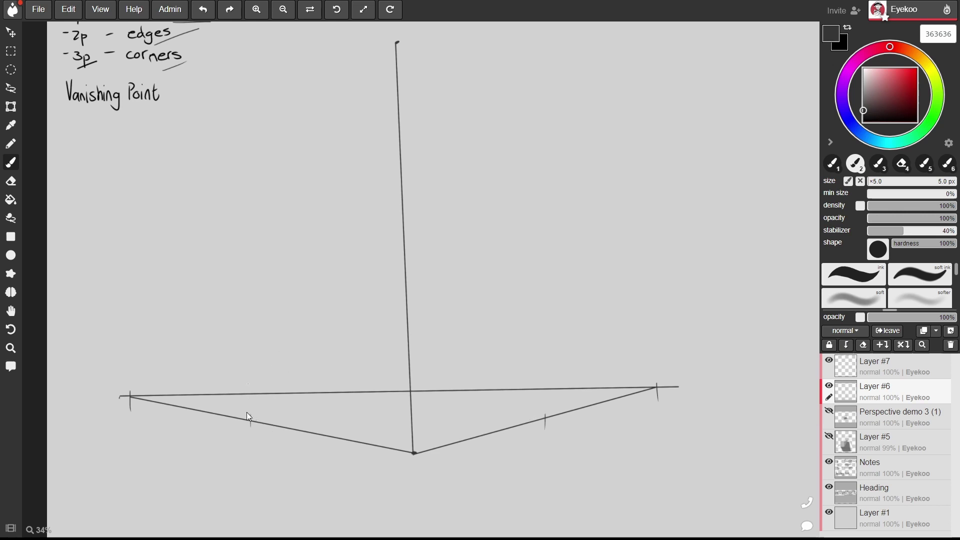
left_click(397, 43, "shift")
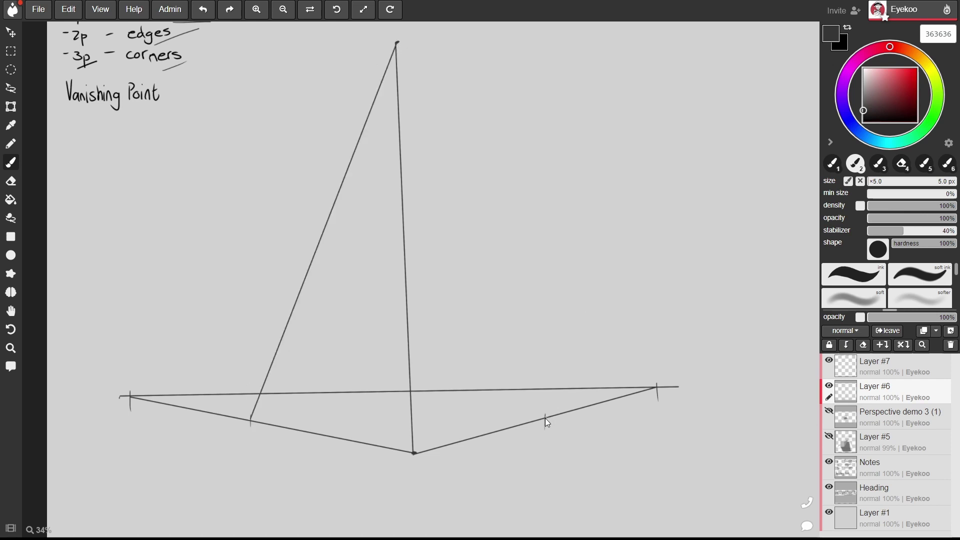
left_click(397, 43, "shift")
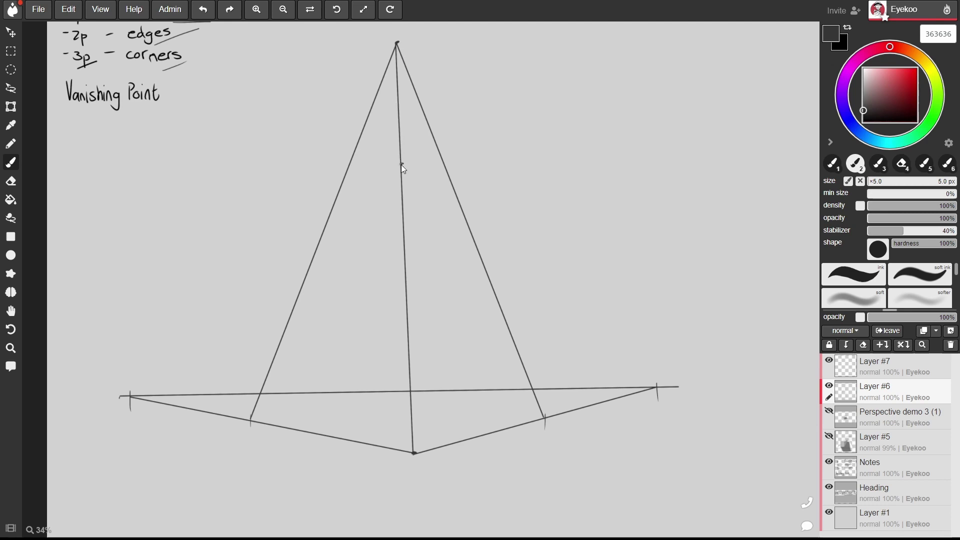
- Draw lines from a height mark on the central edge to both horizon vanishing points, and the base's back edges from the width ticks
left_click(130, 395, "shift")
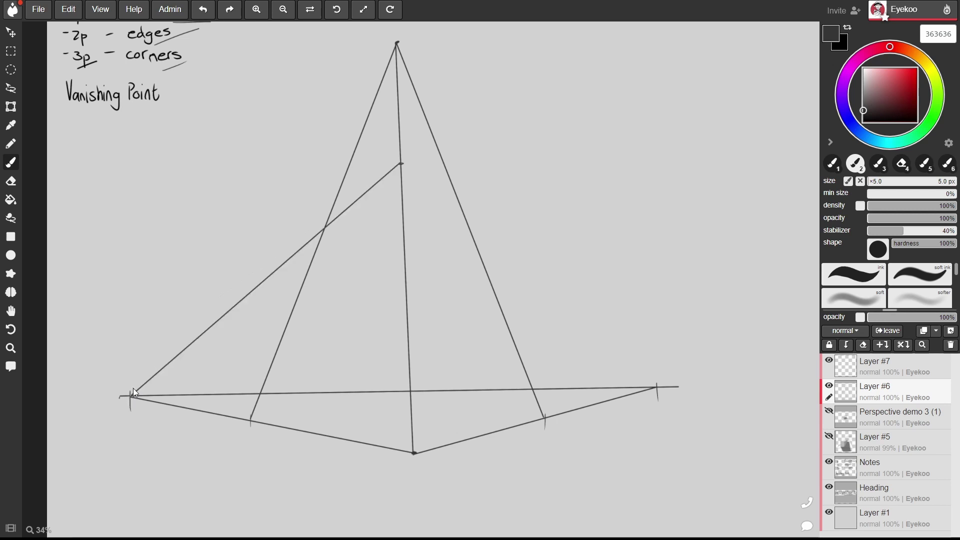
left_click(656, 387, "shift")
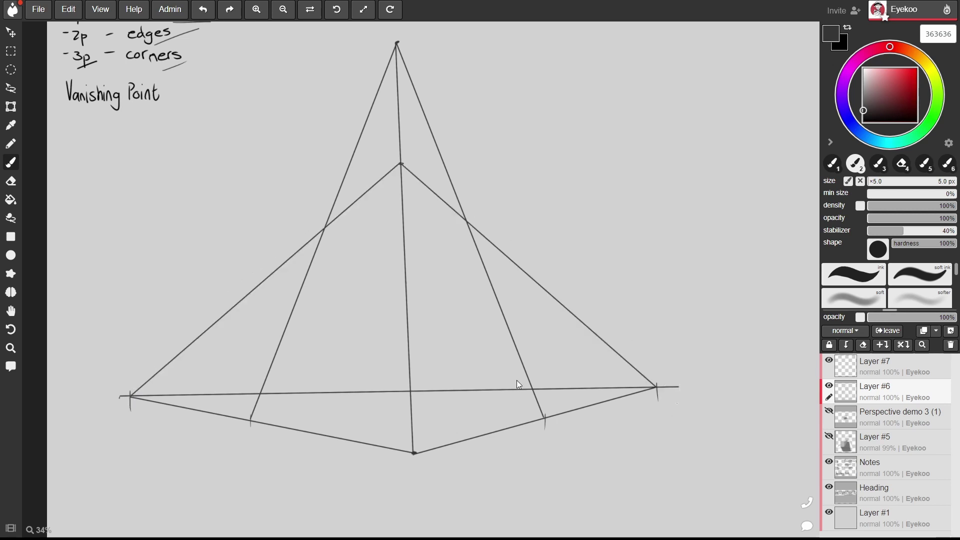
left_click(251, 419)
left_click(655, 388, "shift")
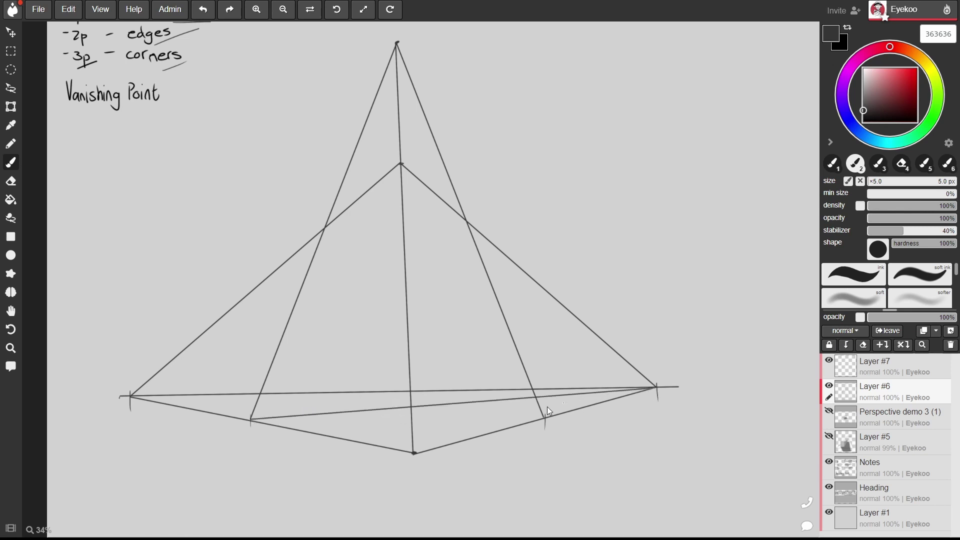
left_click(137, 398, "shift")
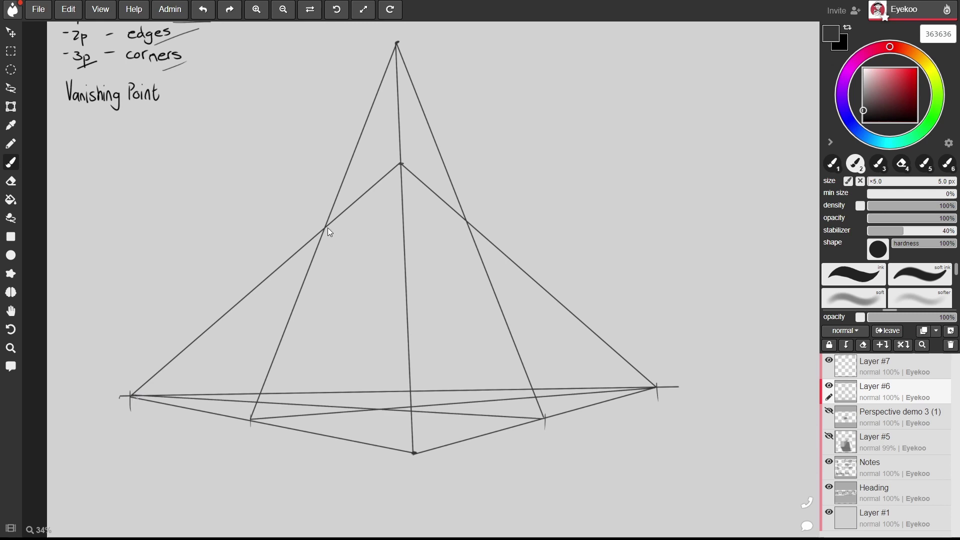
- Draw lines from the upper side corners to the opposite horizon vanishing points, and the rear vertical edge from the upper vanishing point
left_click(655, 388, "shift")
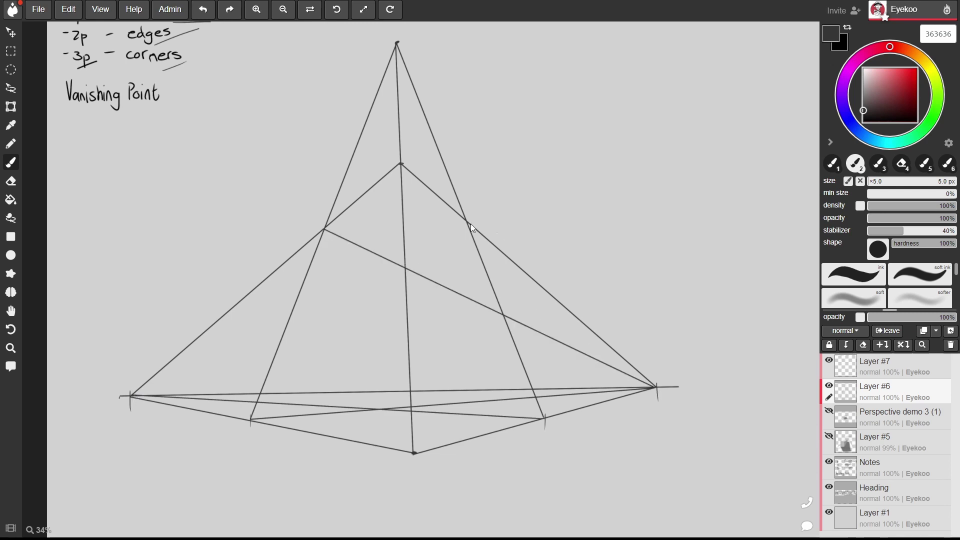
left_click(130, 395, "shift")
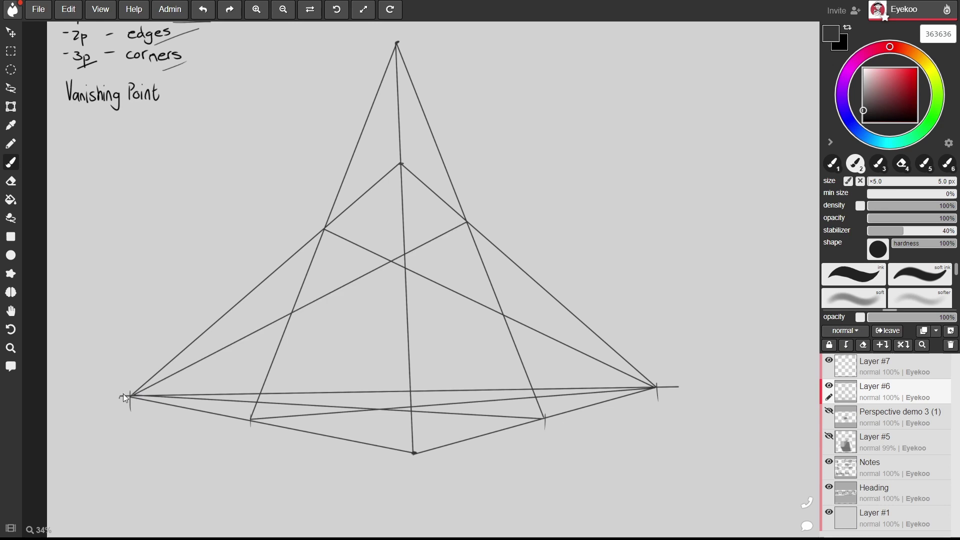
left_click(397, 44)
left_click(385, 482, "shift")
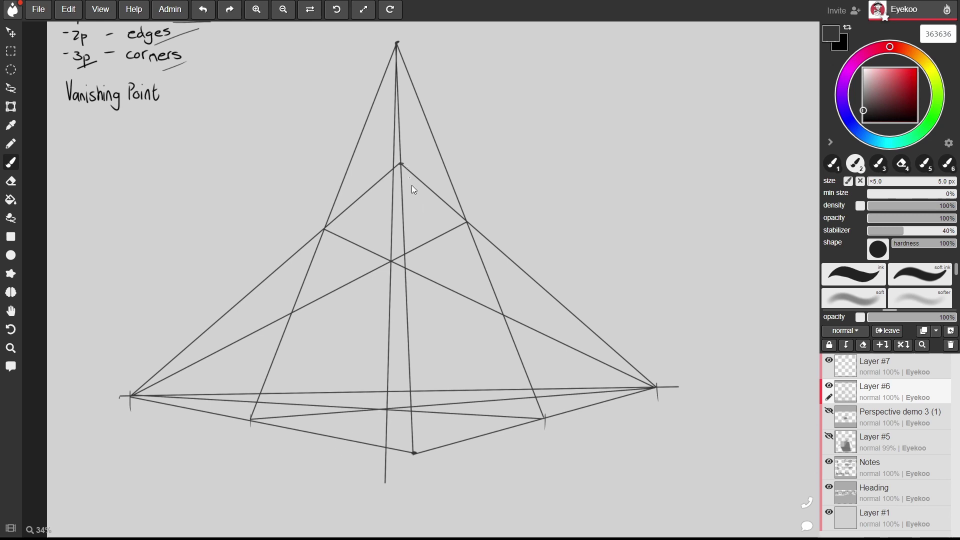
- Hatch the box's right front face with diagonal strokes and draw a long vertical line to the right of the box
left_click_drag(409, 177, 403, 188)
left_click_drag(418, 181, 403, 213)
left_click_drag(426, 193, 404, 237)
left_click_drag(439, 206, 409, 263)
left_click_drag(451, 218, 410, 291)
left_click_drag(468, 231, 409, 307)
left_click_drag(463, 248, 418, 322)
left_click_drag(476, 254, 424, 340)
left_click_drag(480, 273, 419, 363)
mouse_move(478, 295)
left_mouse_down()
mouse_move(427, 372)
mouse_move(423, 404)
left_mouse_up()
left_click_drag(493, 330, 435, 429)
left_click_drag(508, 361, 447, 441)
left_click_drag(609, 325, 607, 456)
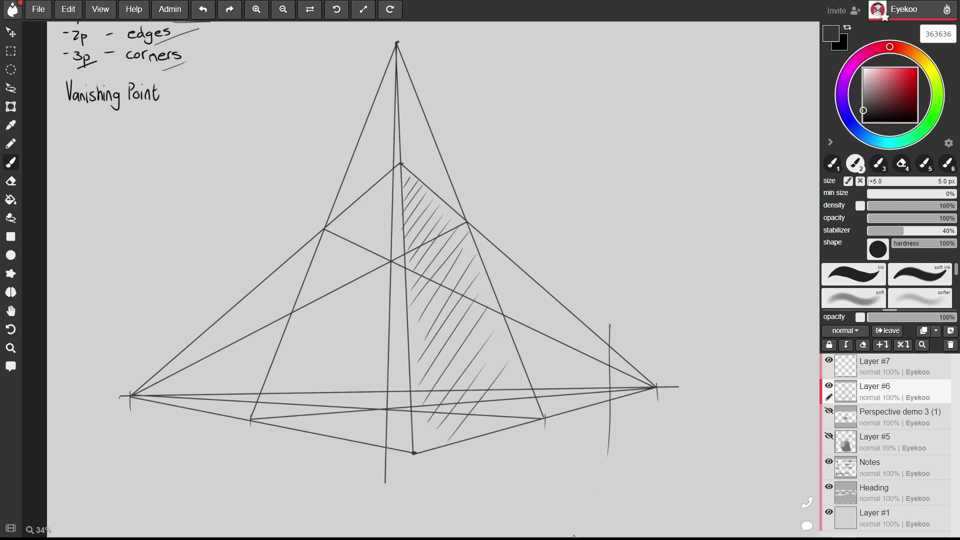
left_click_drag(460, 121, 450, 153)
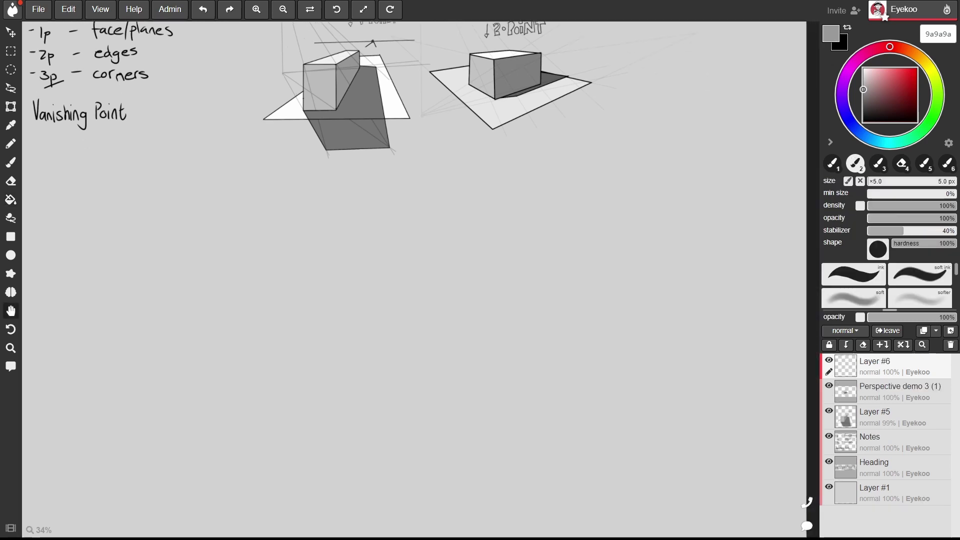
- Add a new layer and draw a grey, nearly level horizon line across the empty canvas below the example boxes
scroll(400, 200, "down", 3)
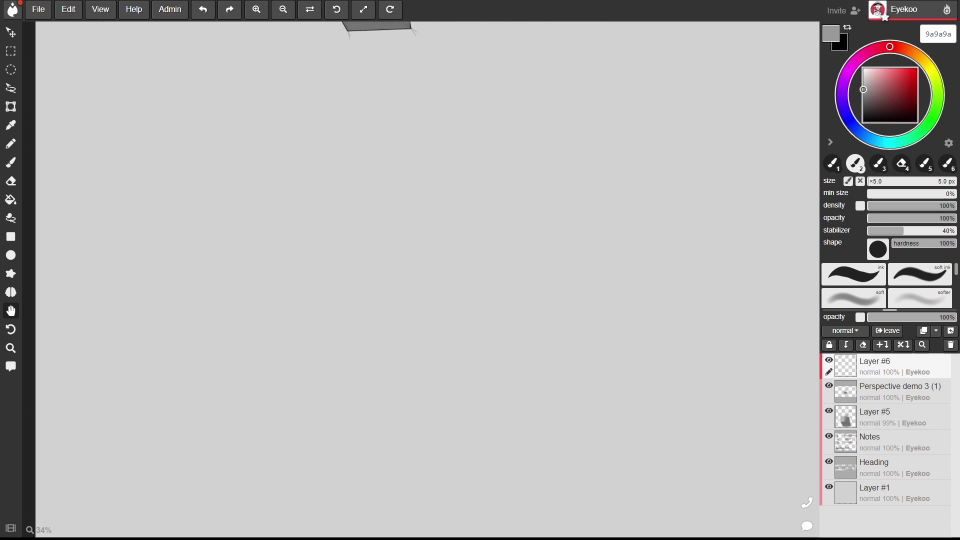
key("b")
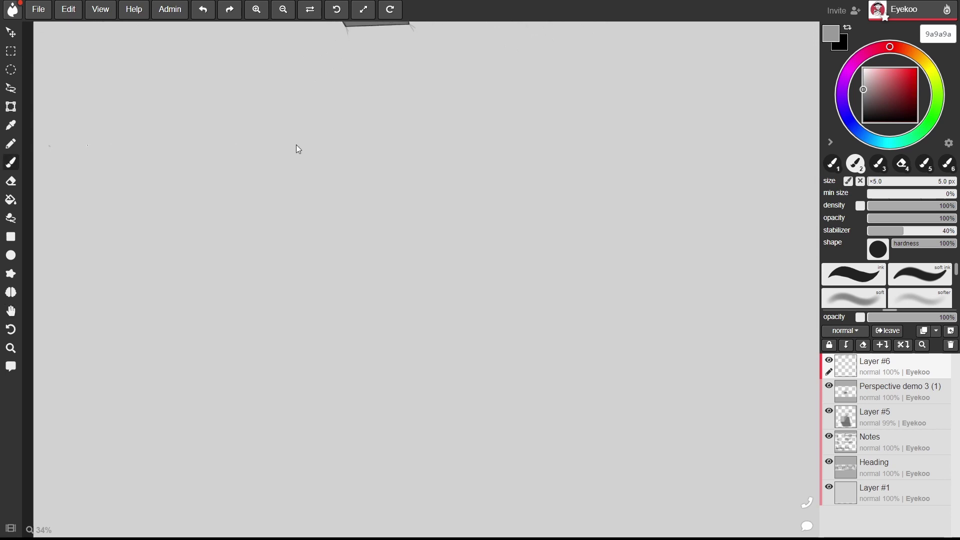
left_click(800, 143, "shift")
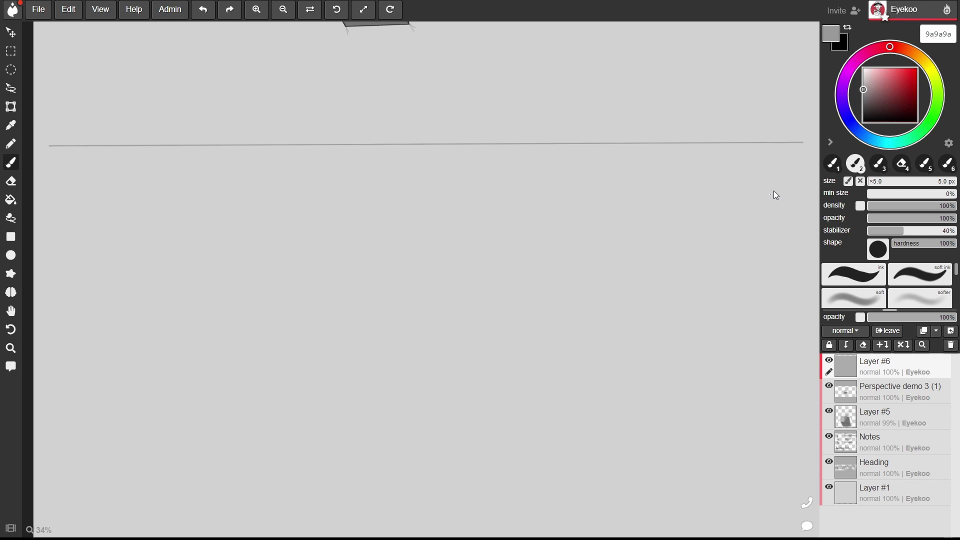
key("ctrl+z")
left_click(803, 146, "shift")
- Place the third vanishing point below the horizon, near the lower edge of the canvas
key("space")
left_click_drag(589, 333, 585, 280)
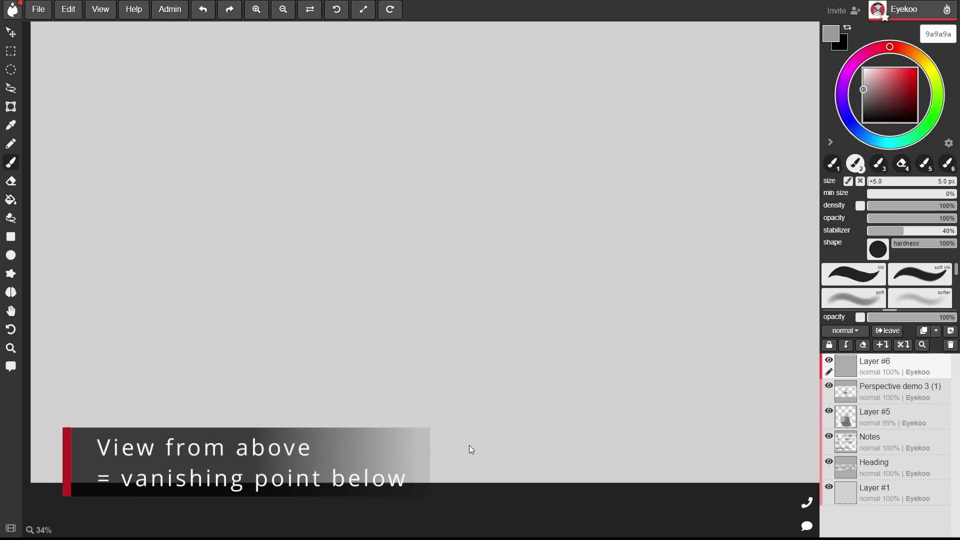
key("h")
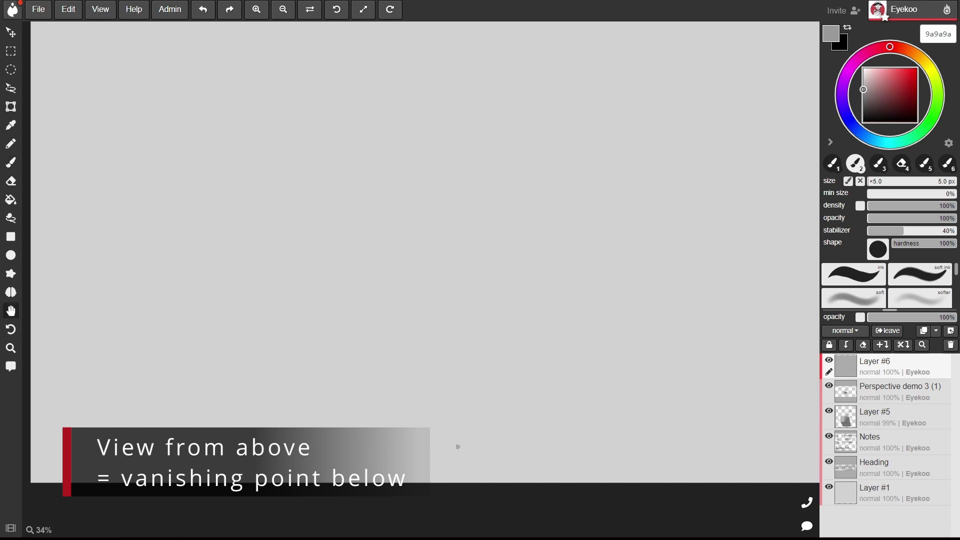
- Draw dark (1c1c1c) lines from the box's near top corner to both horizon vanishing points and to the lower vanishing point
left_click_drag(542, 215, 542, 251)
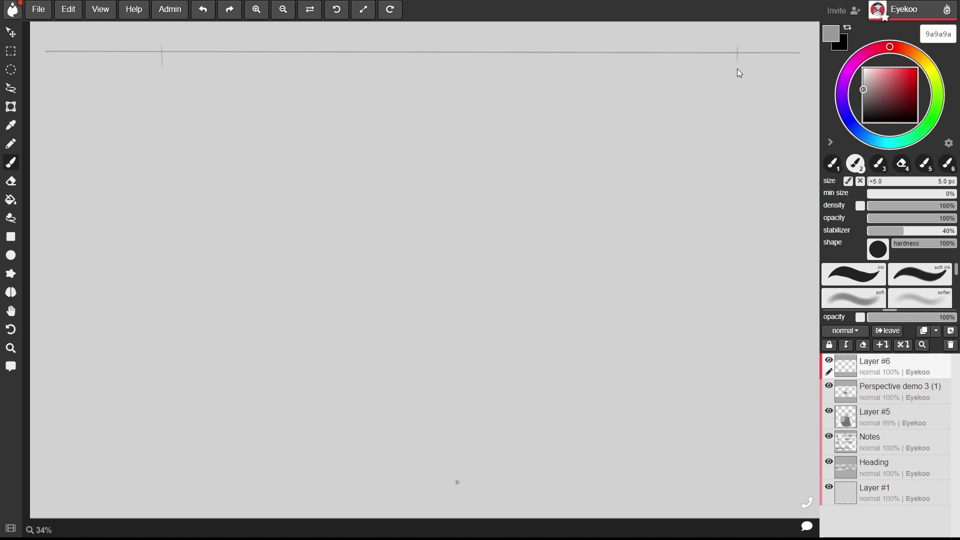
left_click_drag(916, 106, 844, 116)
left_click(738, 53, "shift")
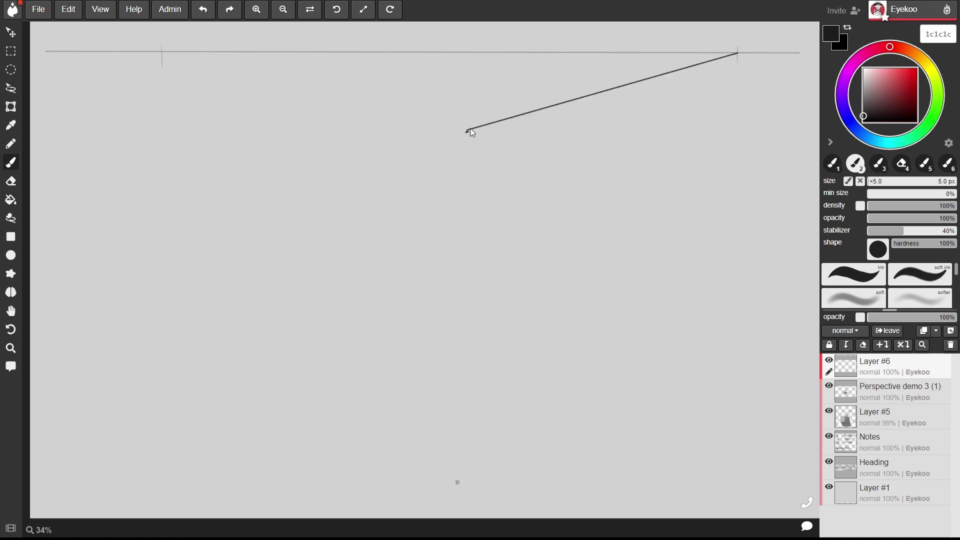
left_click(161, 52, "shift")
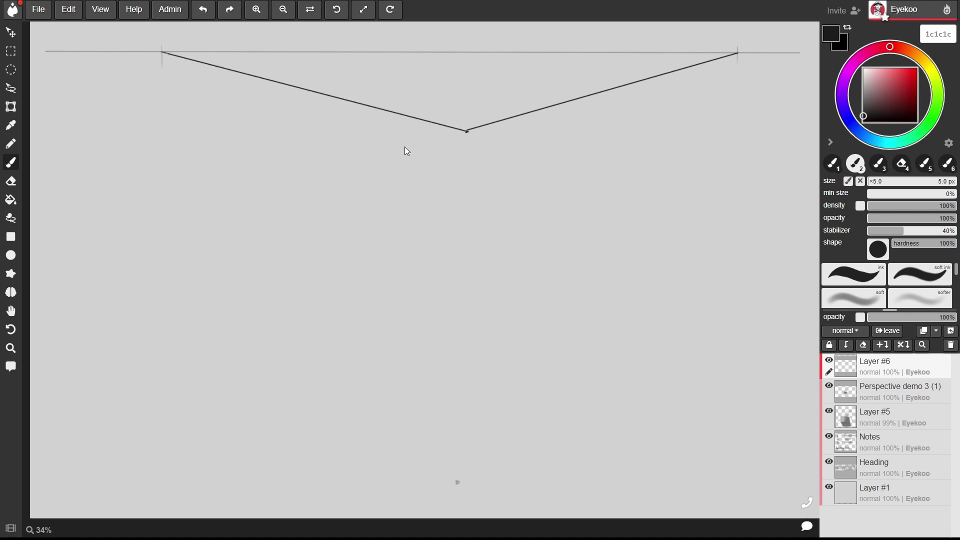
left_click(458, 482, "shift")
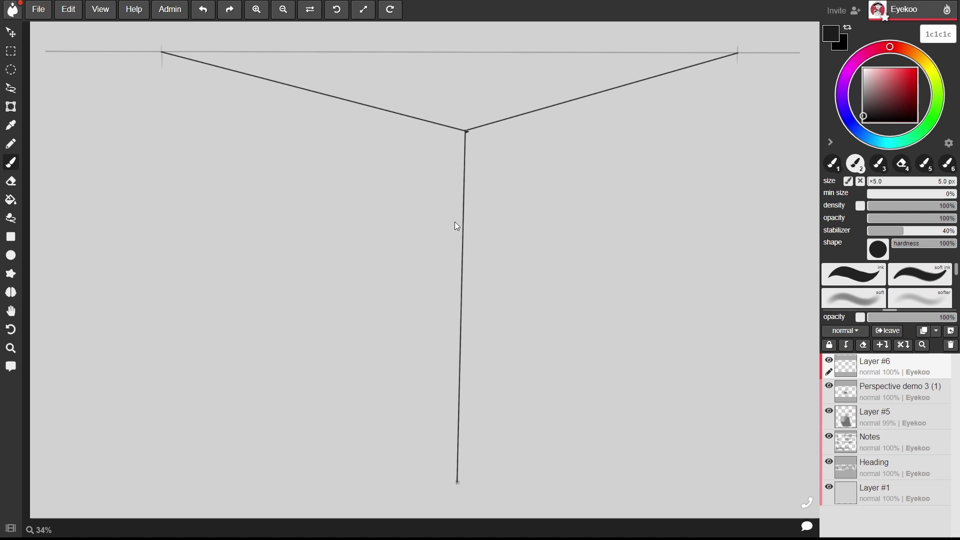
- Complete the box's top face with lines to the opposite horizon vanishing points, and draw its side vertical edges to the lower vanishing point
left_click_drag(316, 90, 315, 103)
left_click(736, 55, "shift")
left_click(165, 51, "shift")
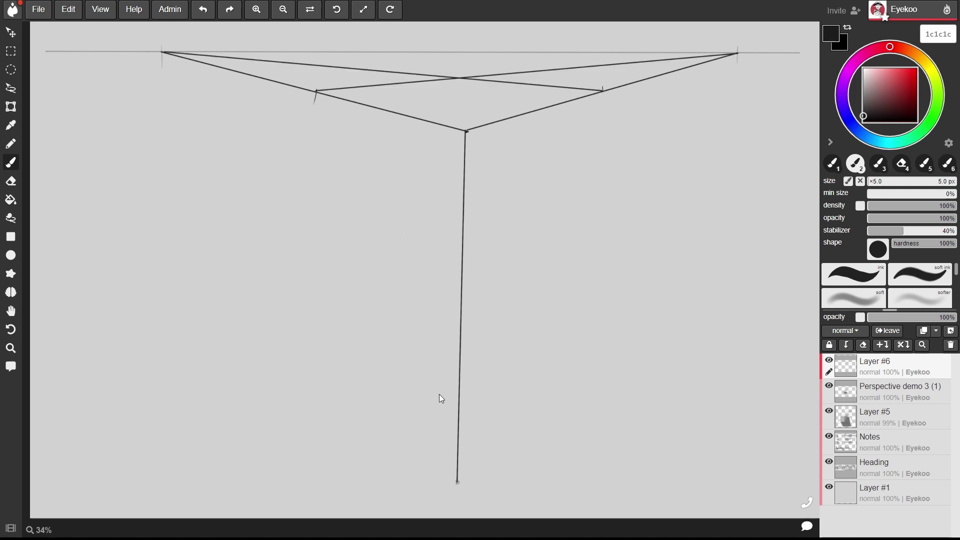
left_click(316, 92, "shift")
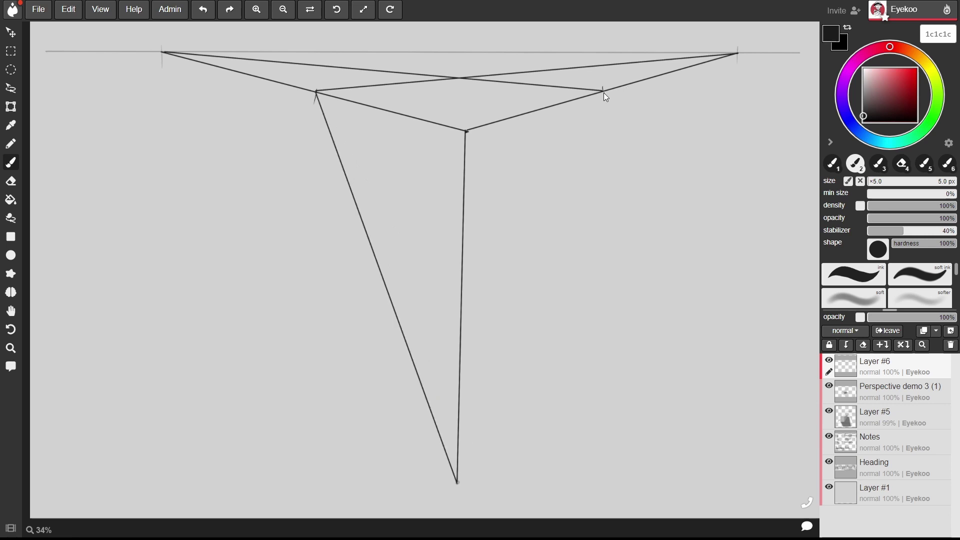
left_click(458, 479, "shift")
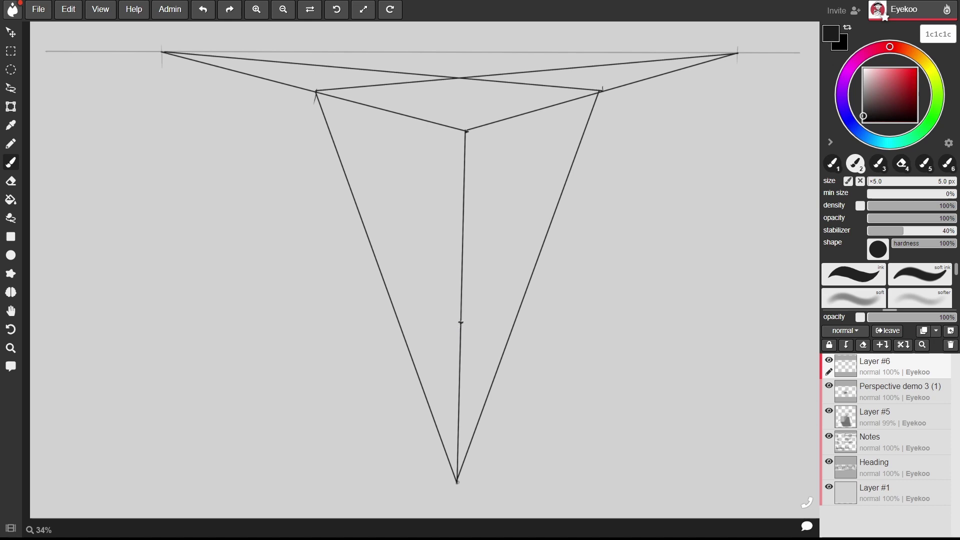
- Construct the box's bottom edges from a mark on the front vertical using both horizon vanishing points, and draw the rear vertical edge
left_click(738, 53, "shift")
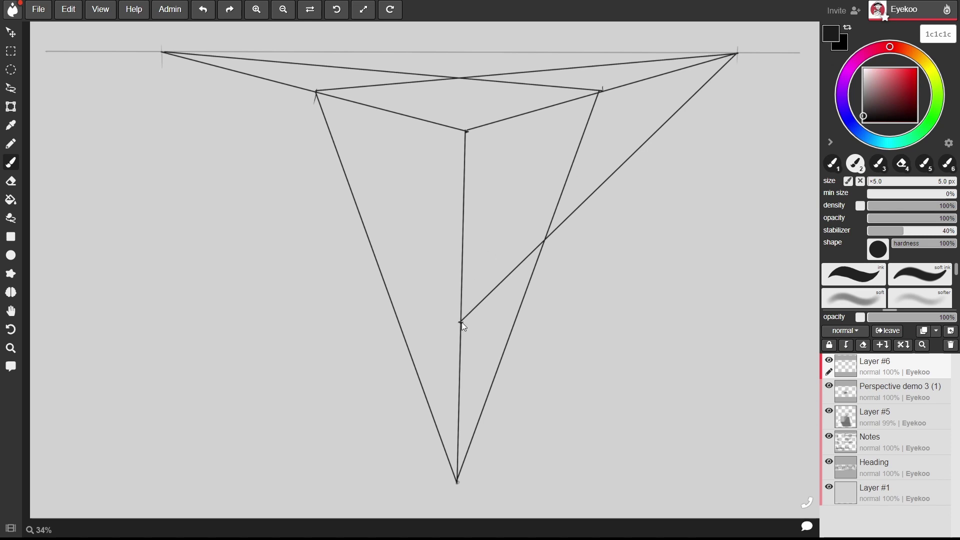
left_click(162, 53, "shift")
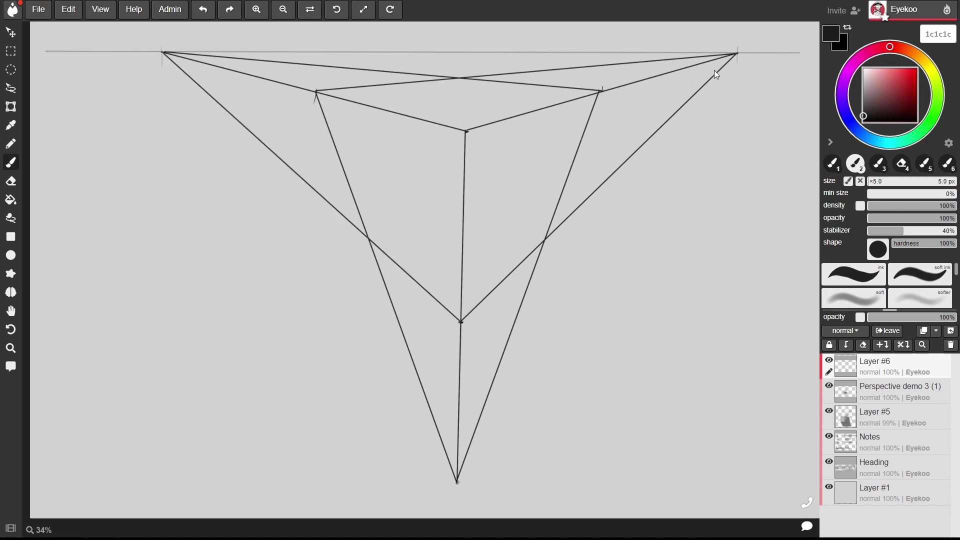
left_click(735, 54, "shift")
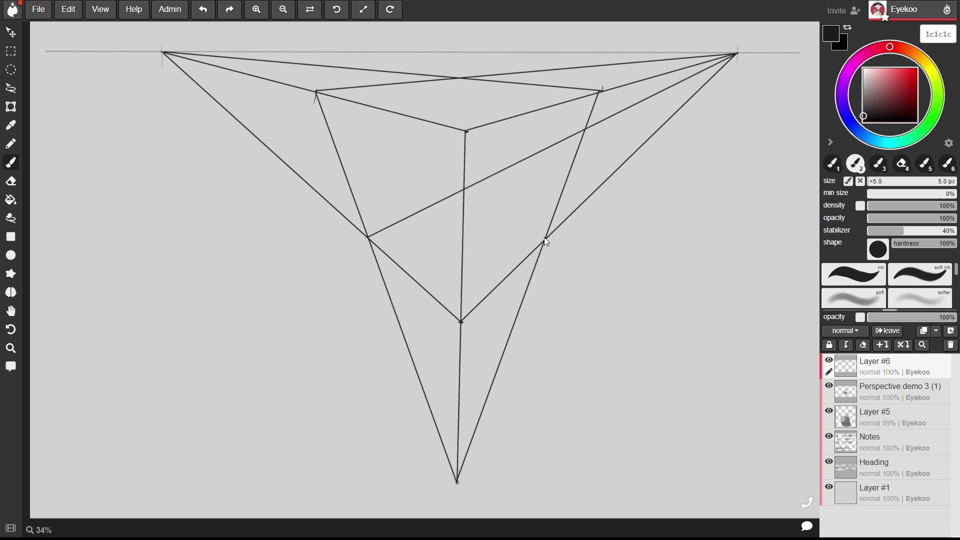
left_click(166, 51, "shift")
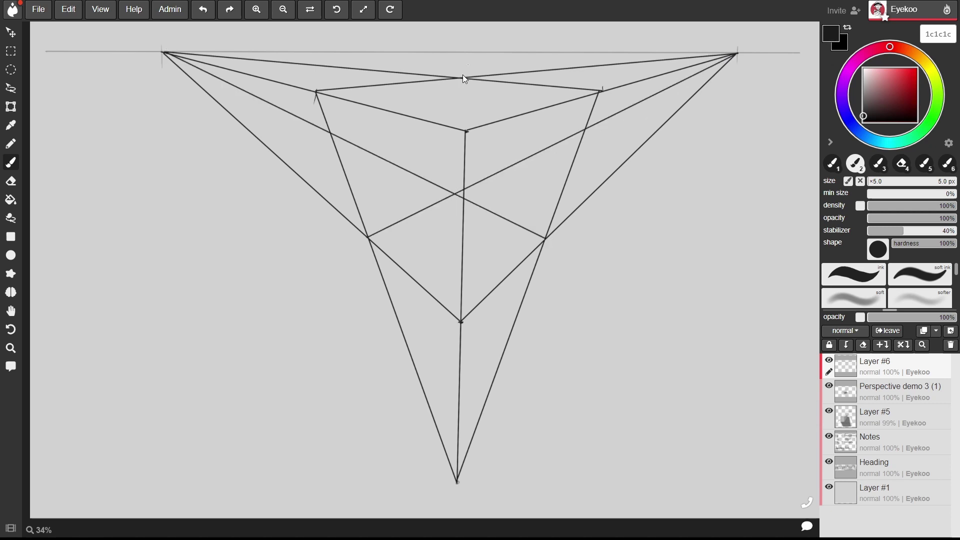
left_click(457, 480, "shift")
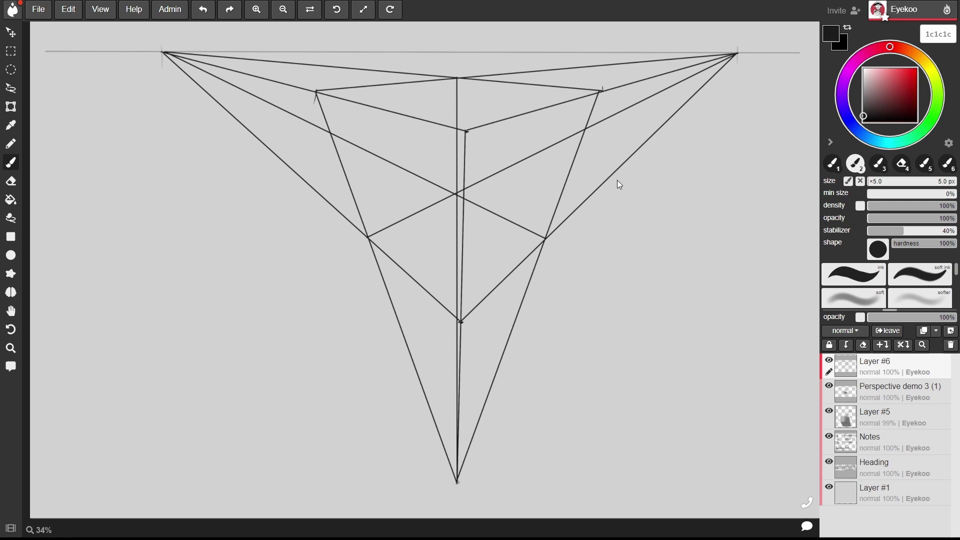
- Fade the box construction layer to 25% opacity and draw four ground-plane guide lines from both horizon vanishing points on a new layer
left_click_drag(951, 318, 891, 318)
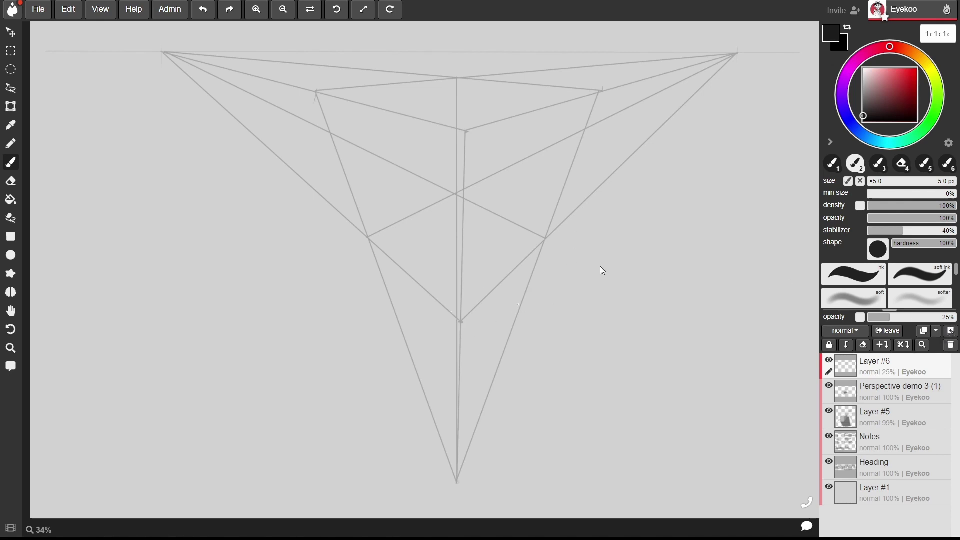
key("ctrl+shift+n")
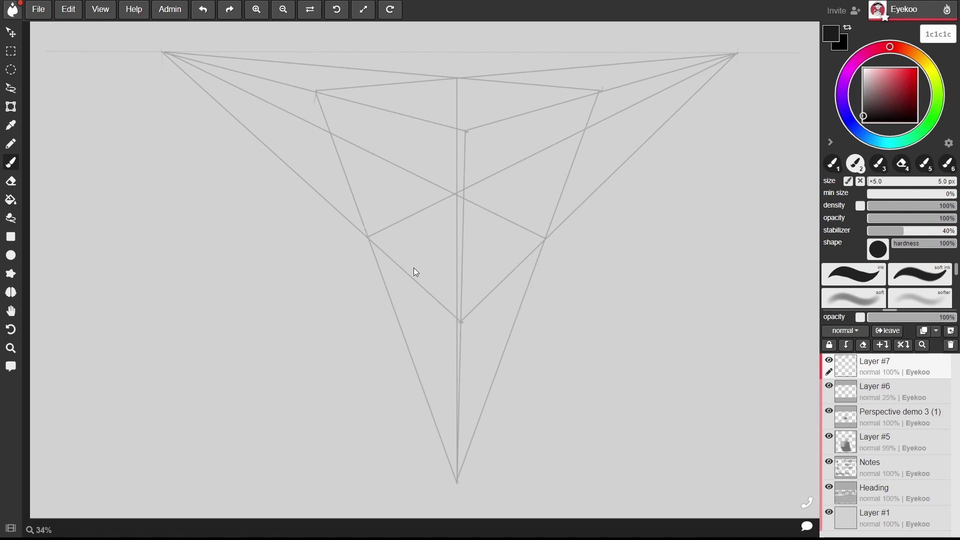
left_click(735, 53)
left_click(496, 423, "shift")
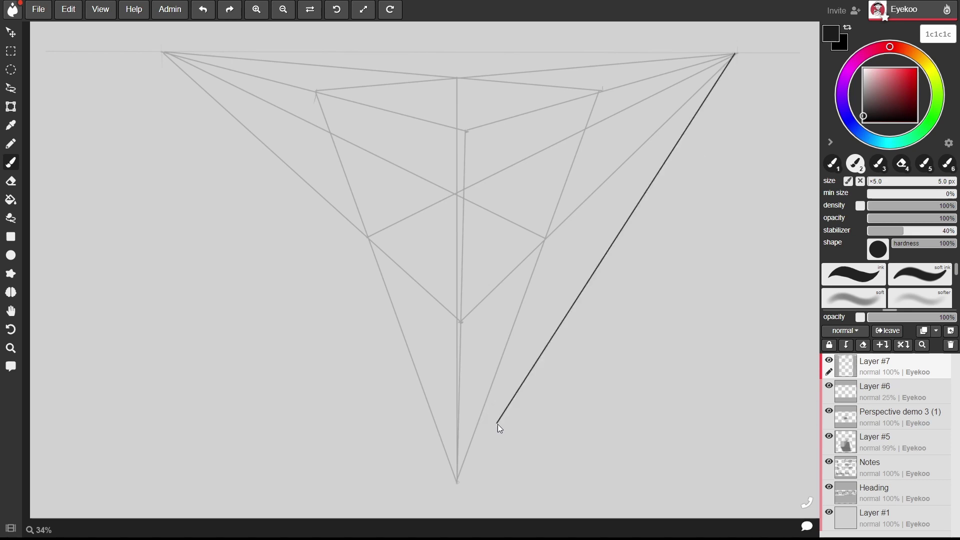
left_click(164, 52)
left_click(544, 464, "shift")
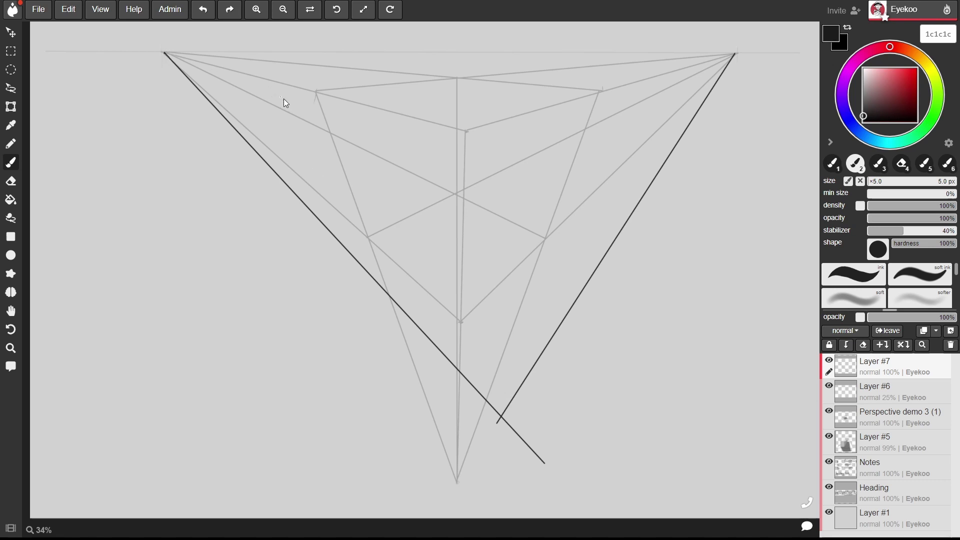
left_click(745, 244, "shift")
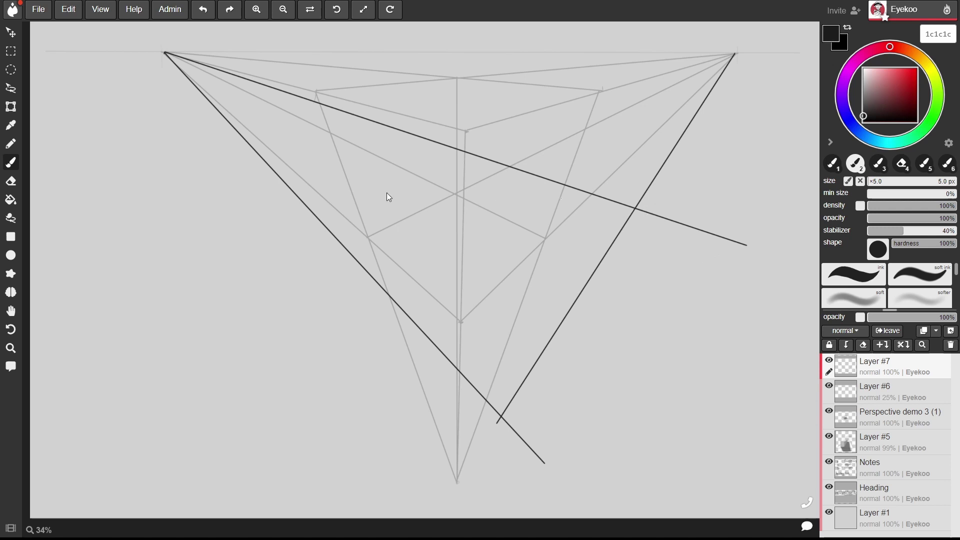
left_click(735, 54, "shift")
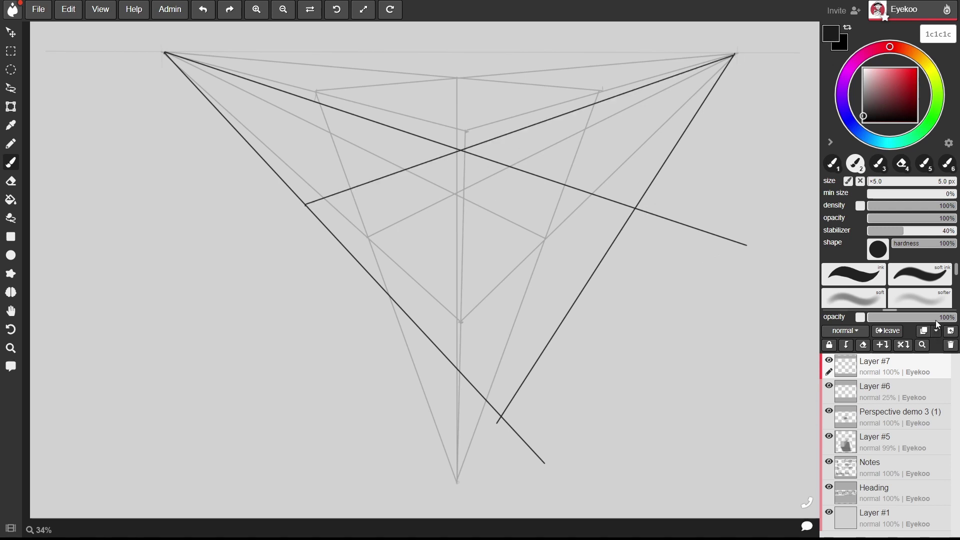
- Fade the ground-plane guide layer to 25% opacity and outline the four-sided plane in dark lines on a new layer
left_click_drag(934, 318, 891, 318)
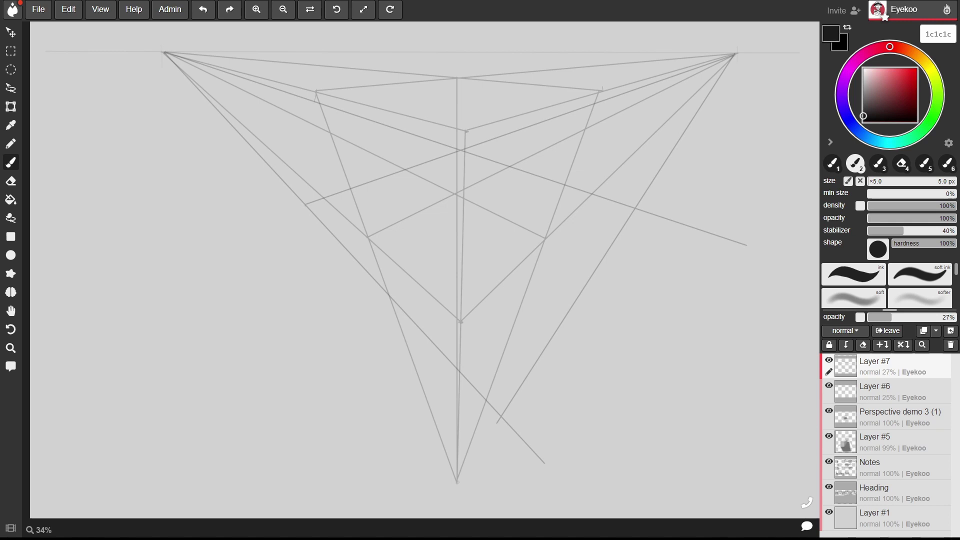
left_click(951, 331)
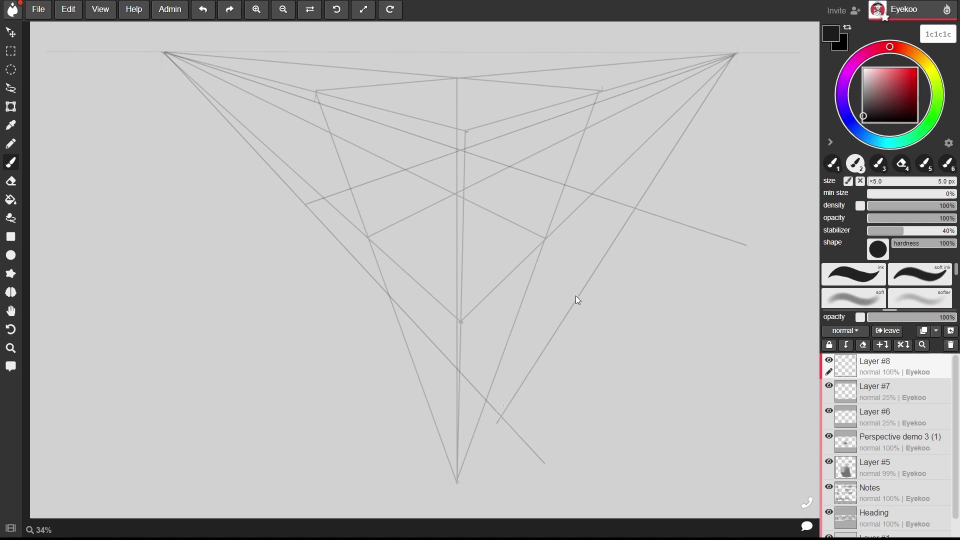
left_click_drag(635, 208, 500, 416)
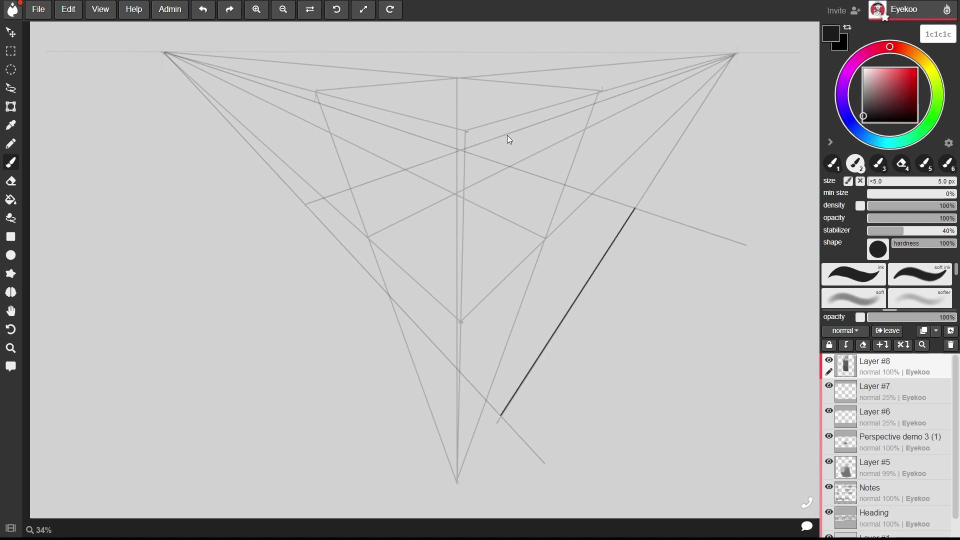
left_click(460, 151, "shift")
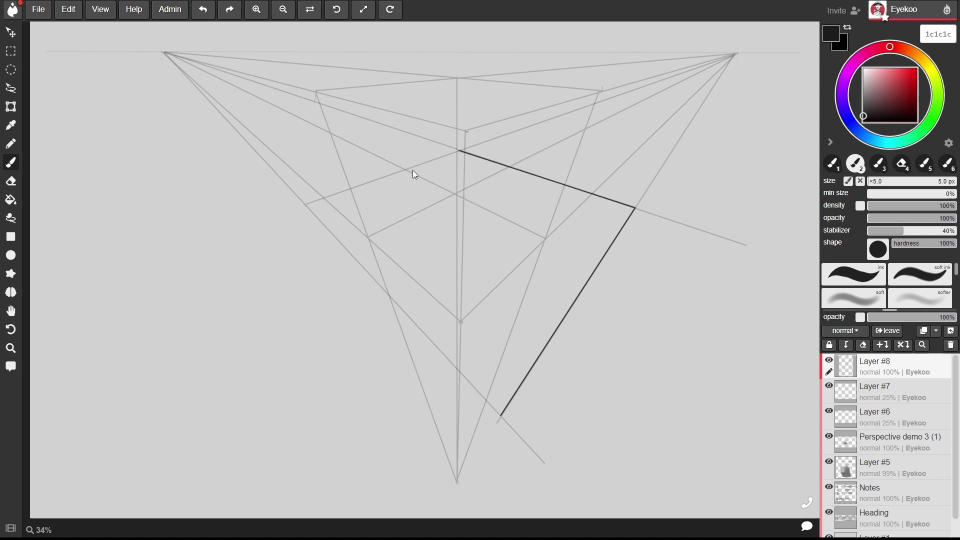
left_click(304, 206, "shift")
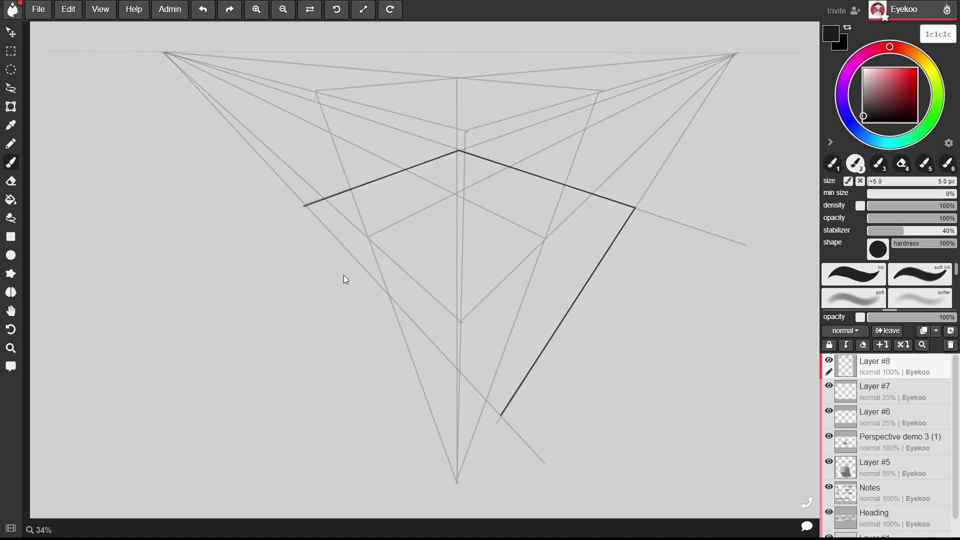
left_click(501, 416, "shift")
- Fill the ground plane with near-white (fcfcfc) and move its layer below the two faded construction layers
key("g")
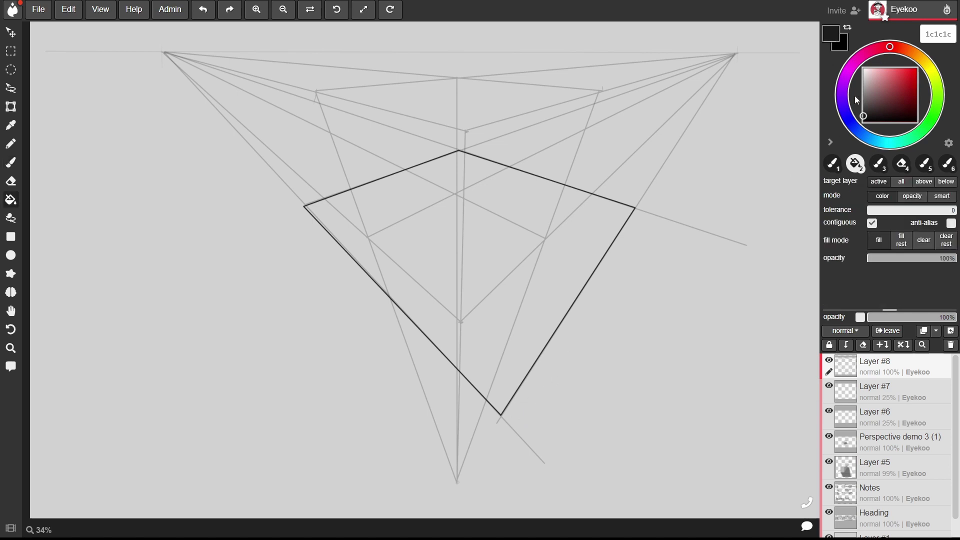
left_click(863, 69)
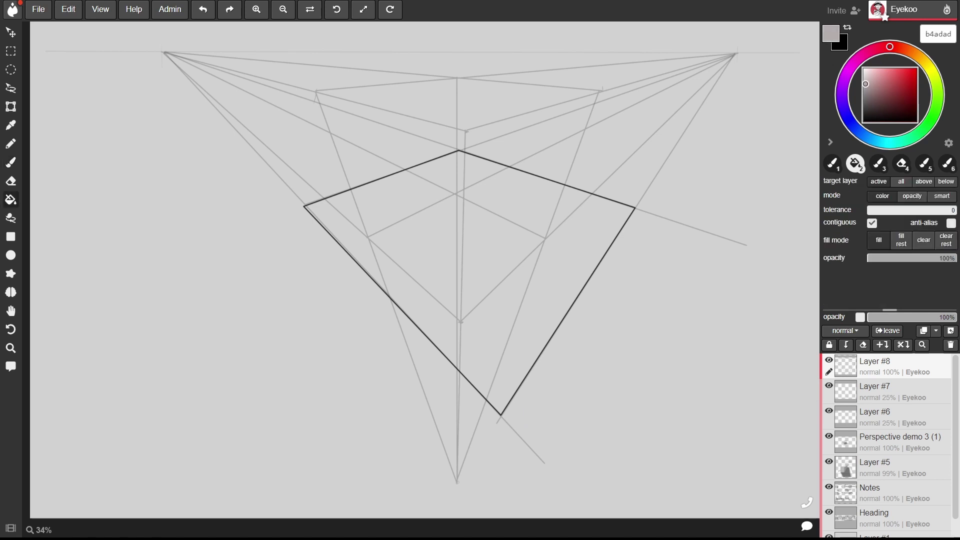
left_click(544, 293)
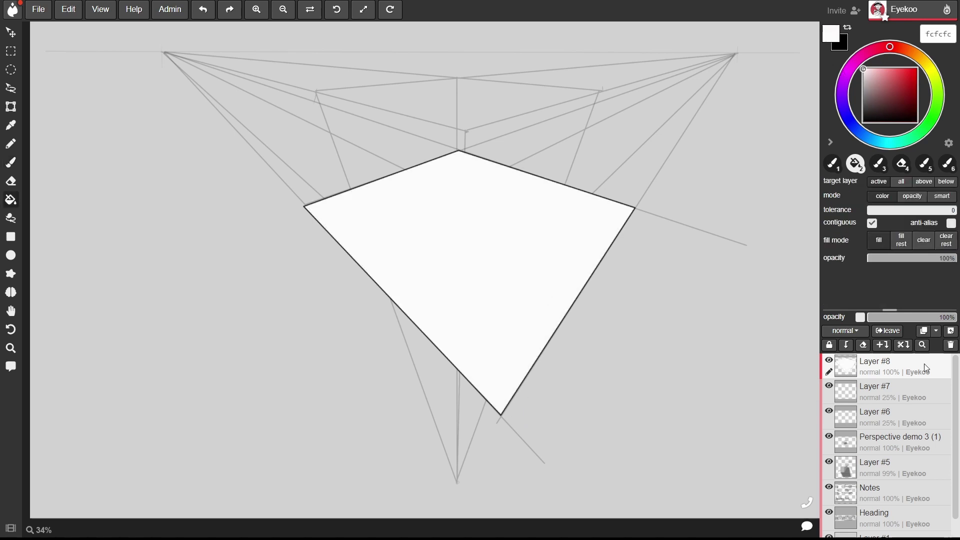
left_click_drag(925, 365, 928, 416)
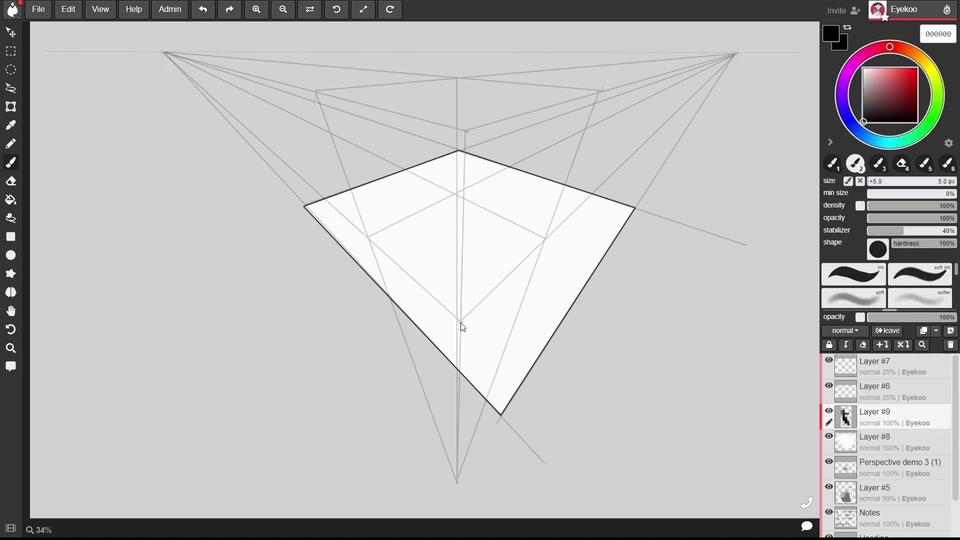
- Trace the box's visible outer and front edges in black (000000) on a new layer above the ground plane's layer
left_click(461, 322, "shift")
left_click(548, 239, "shift")
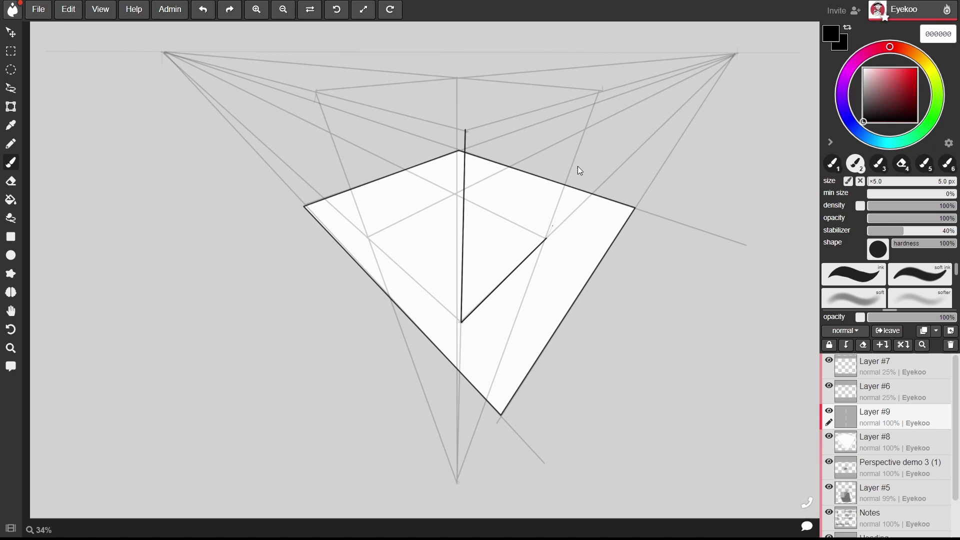
left_click(599, 90, "shift")
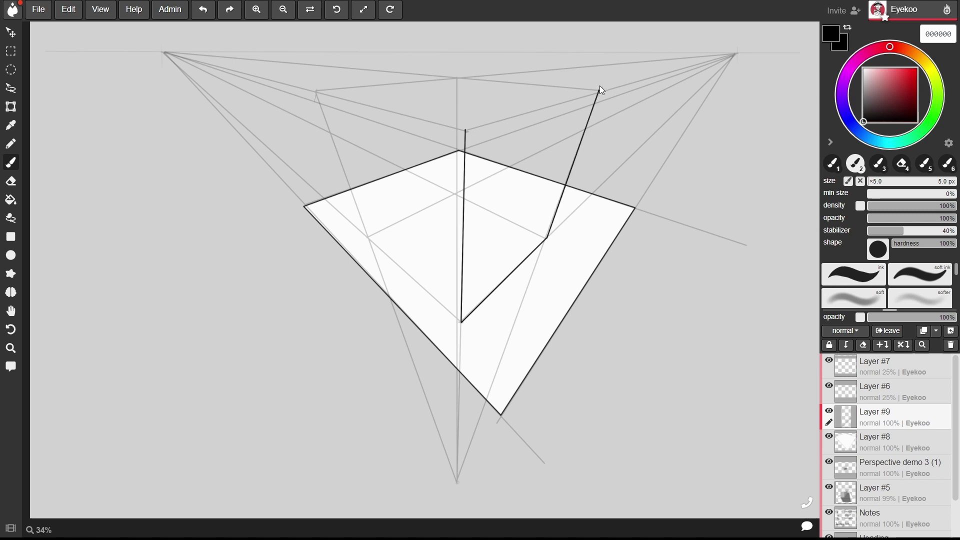
left_click(457, 79, "shift")
left_click(317, 92, "shift")
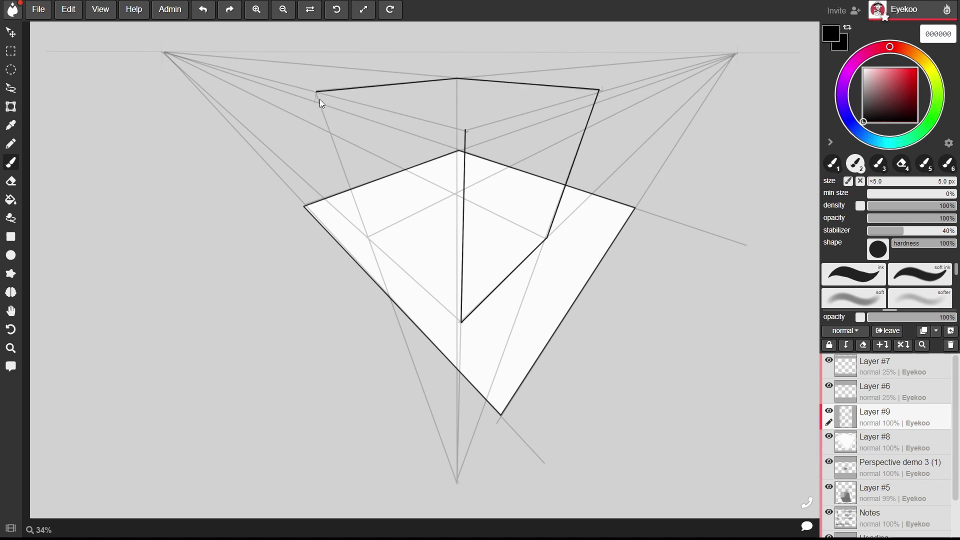
left_click(368, 240, "shift")
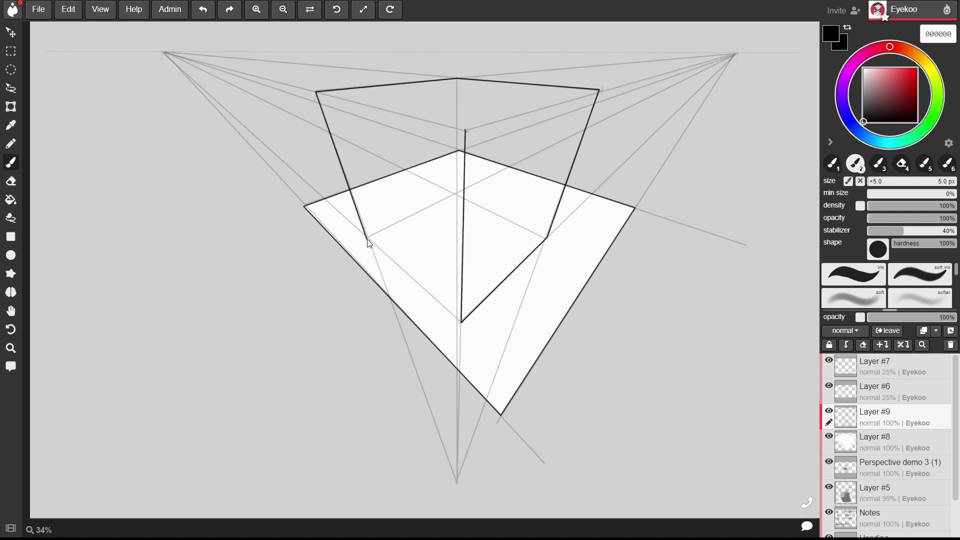
left_click(461, 321, "shift")
left_click(599, 91, "shift")
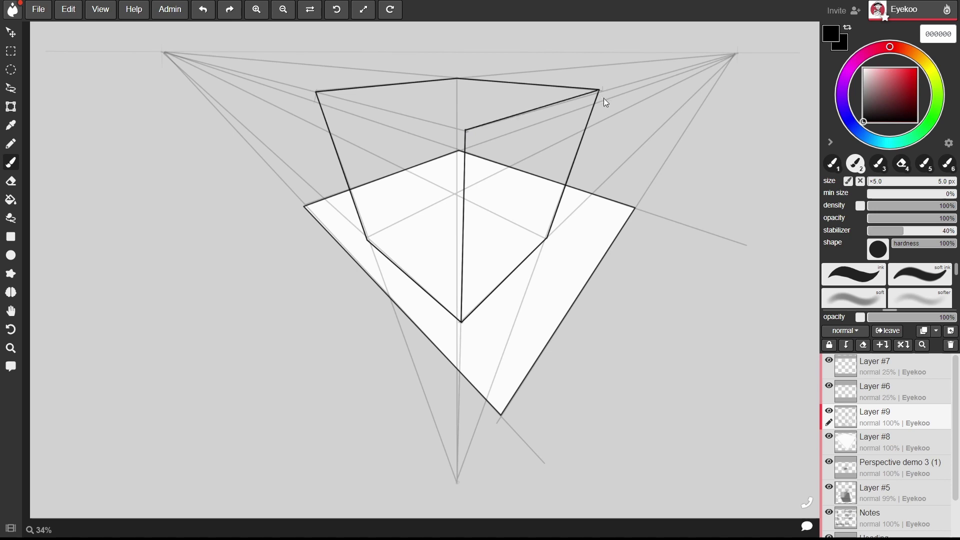
left_click(317, 92, "shift")
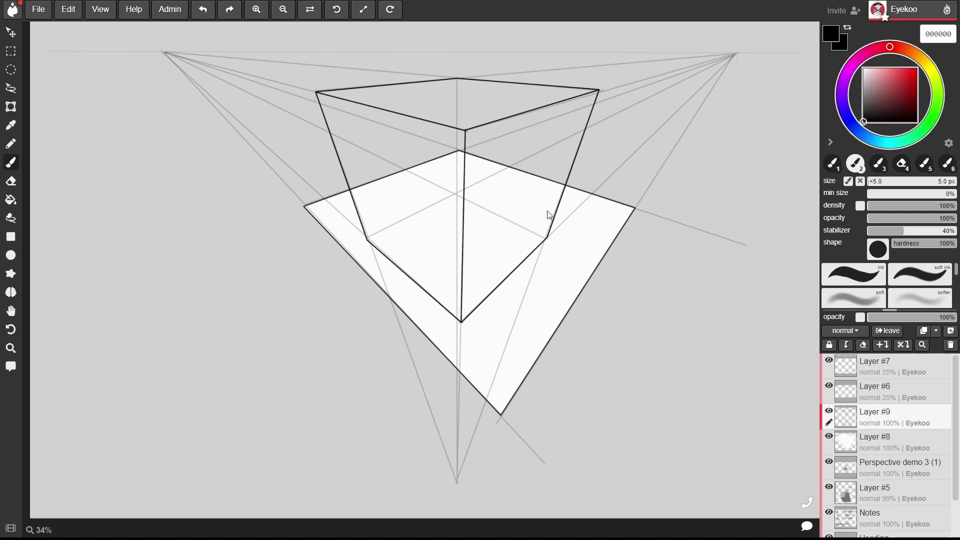
- Hide the "Perspective demo 3 (1)" layer and Layer #5
key("h")
left_click_drag(549, 214, 558, 286)
left_click(828, 461)
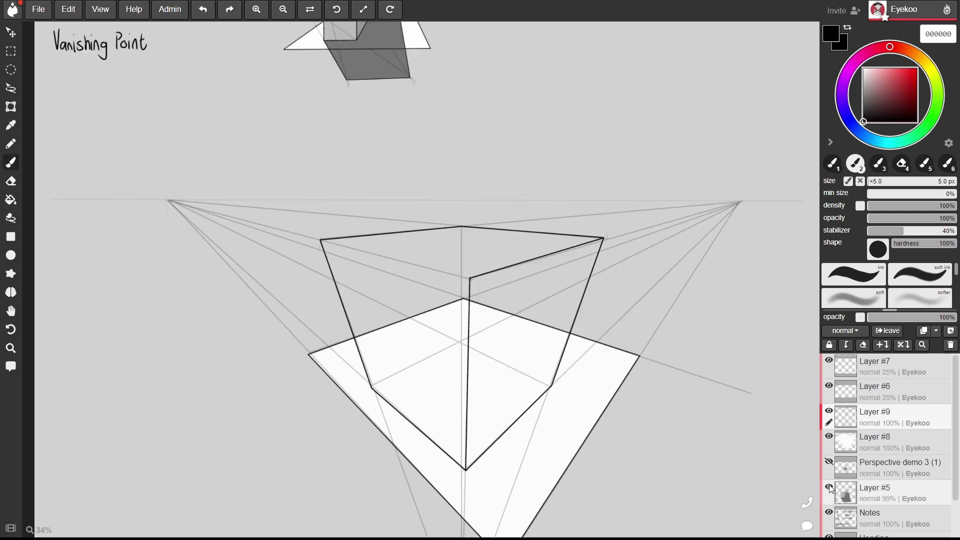
left_click(828, 486)
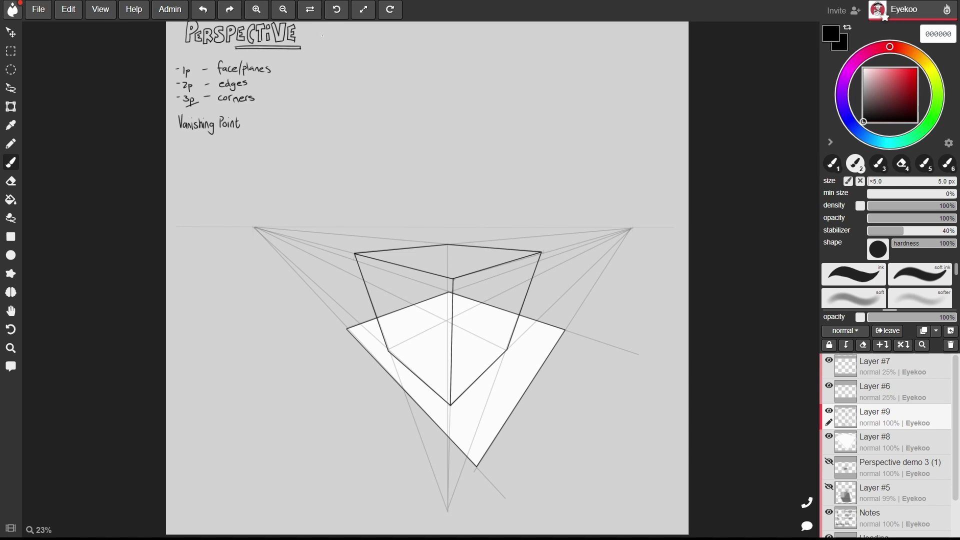
- Draw a small circle beside the "Perspective" heading and a long vertical line from it down to a point beside the ground plane's side corner
left_click_drag(321, 35, 325, 45)
left_click(329, 330, "shift")
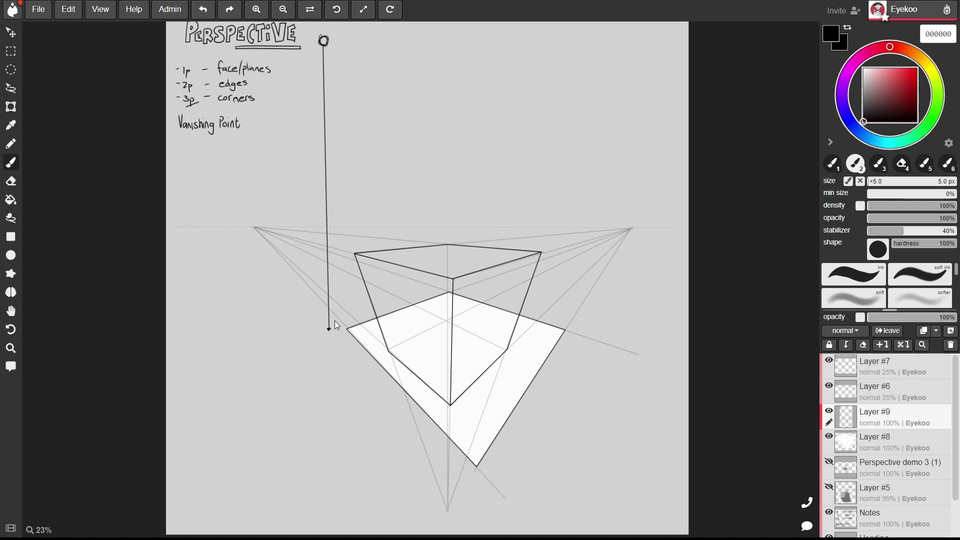
- Draw straight lines from the ground point below the circle through the box's bottom front and bottom right corners, extending past the ground plane
key("ctrl+plus")
key("ctrl+plus")
key("ctrl+plus")
key("ctrl+plus")
key("space")
left_click_drag(335, 320, 322, 303)
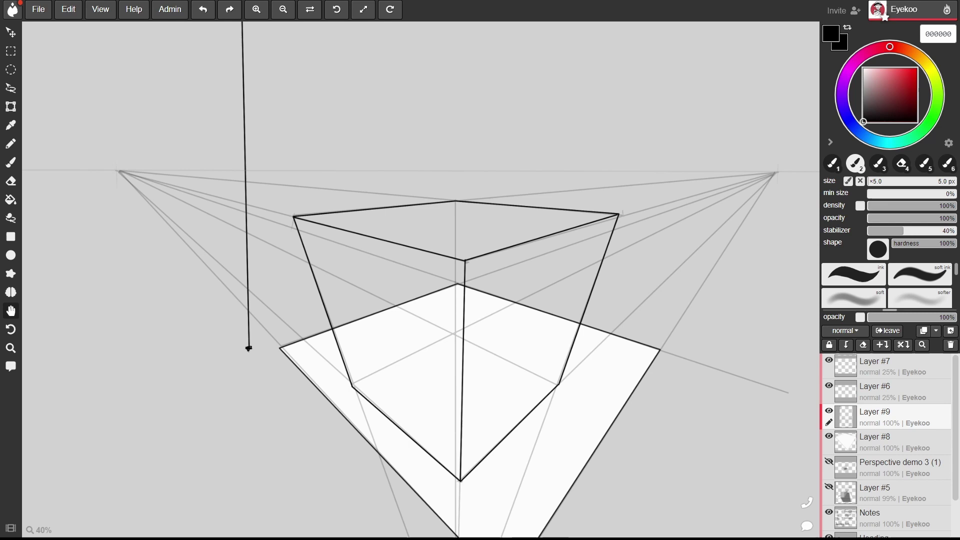
left_click_drag(482, 391, 440, 306)
key("space")
left_click_drag(223, 273, 156, 174)
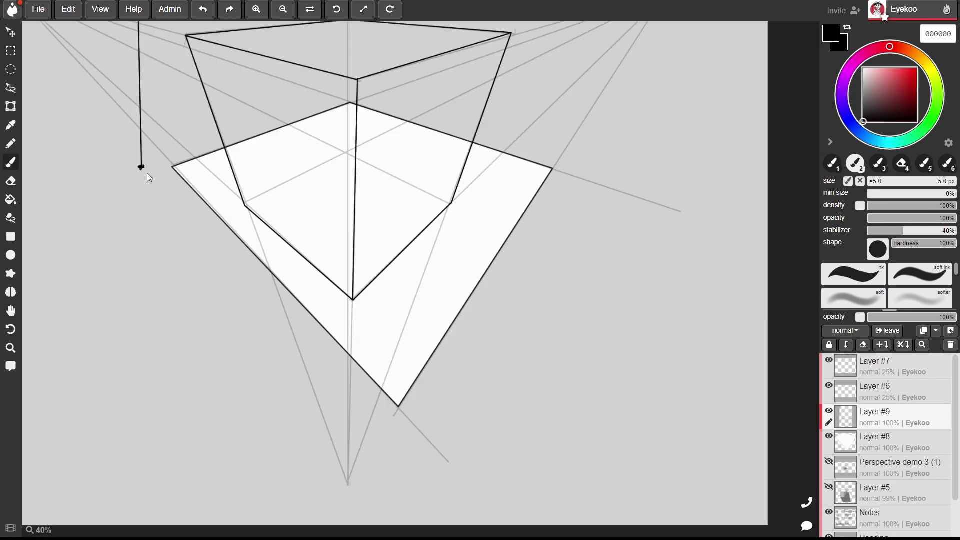
left_click(142, 166)
left_click(615, 466, "shift")
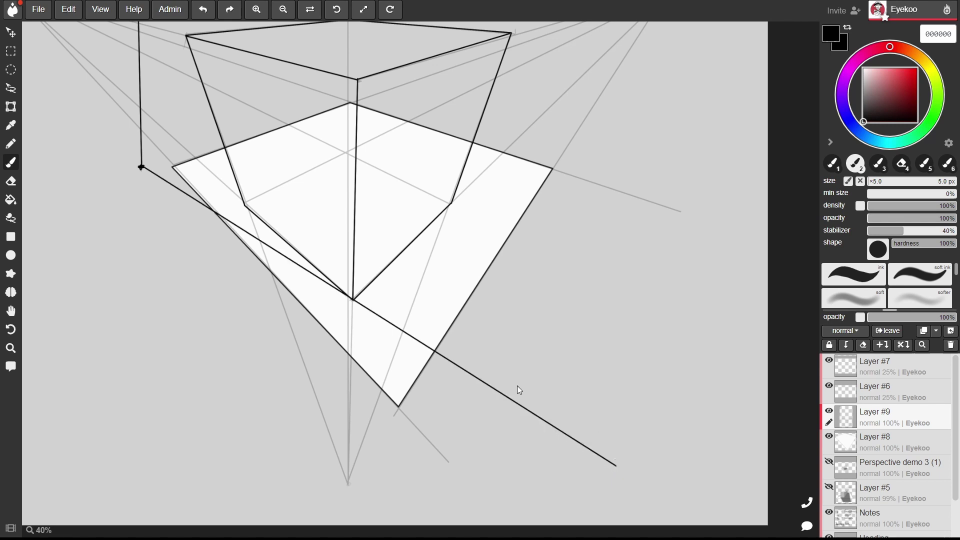
left_click(142, 166)
left_click(769, 244, "shift")
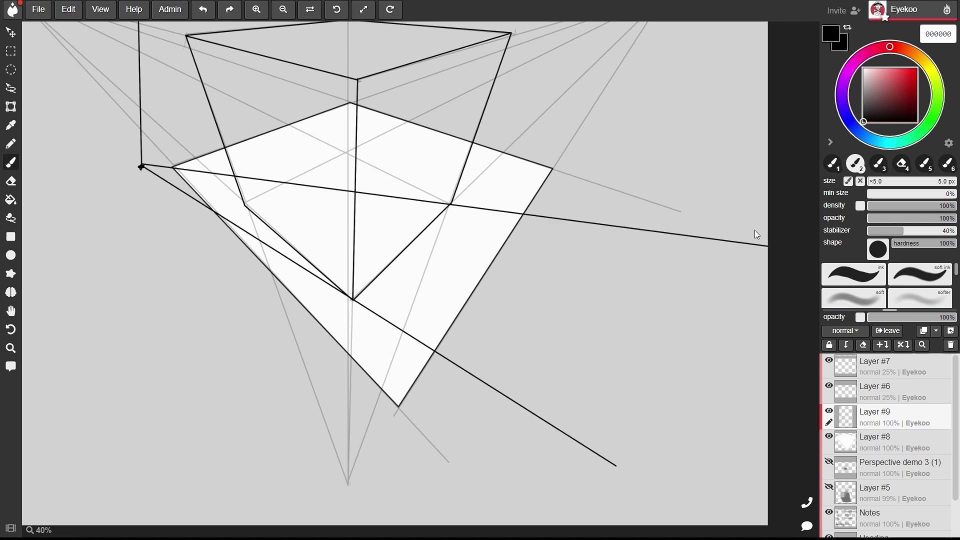
- Draw straight lines from the same ground point through the box's bottom left corner and its hidden bottom back corner, extending past the ground plane
left_click(141, 168)
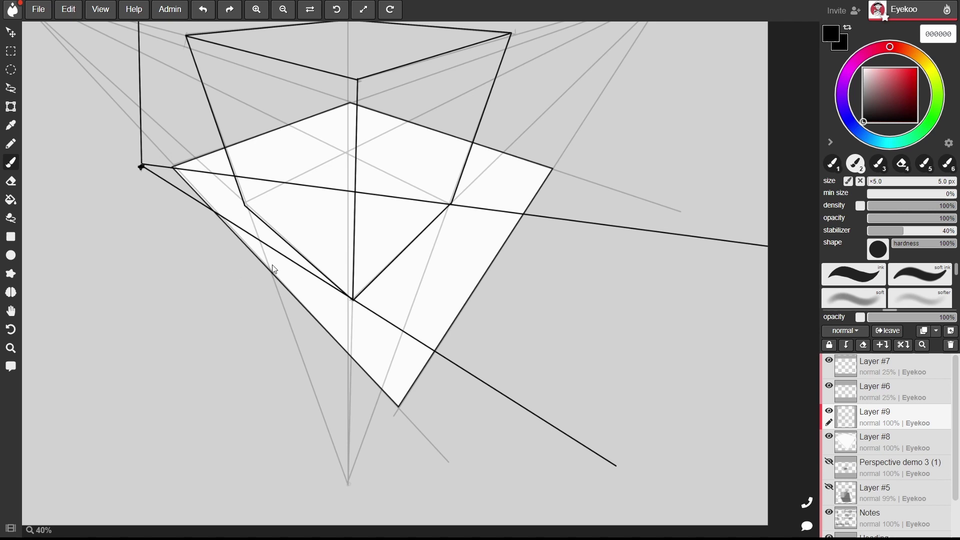
left_click(671, 360, "shift")
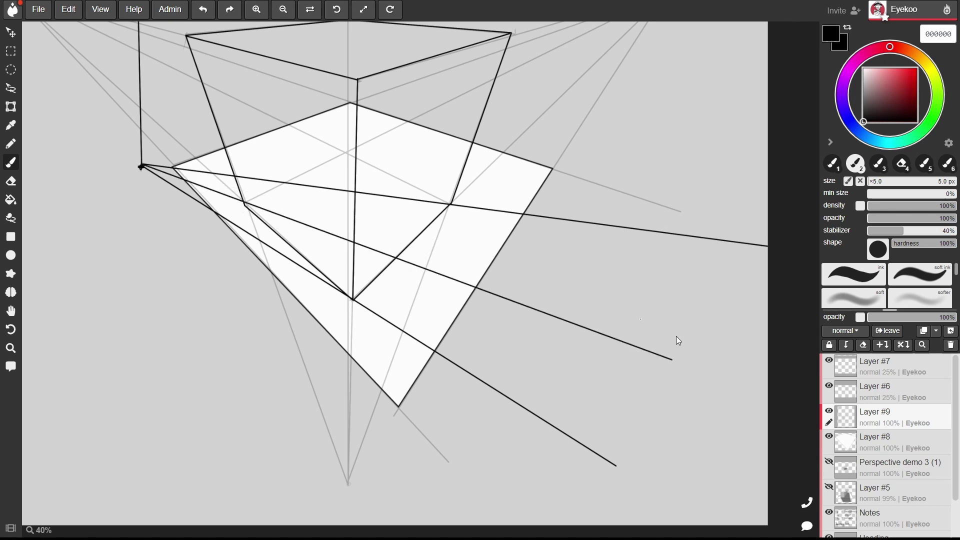
key("ctrl+z")
left_click(677, 369, "shift")
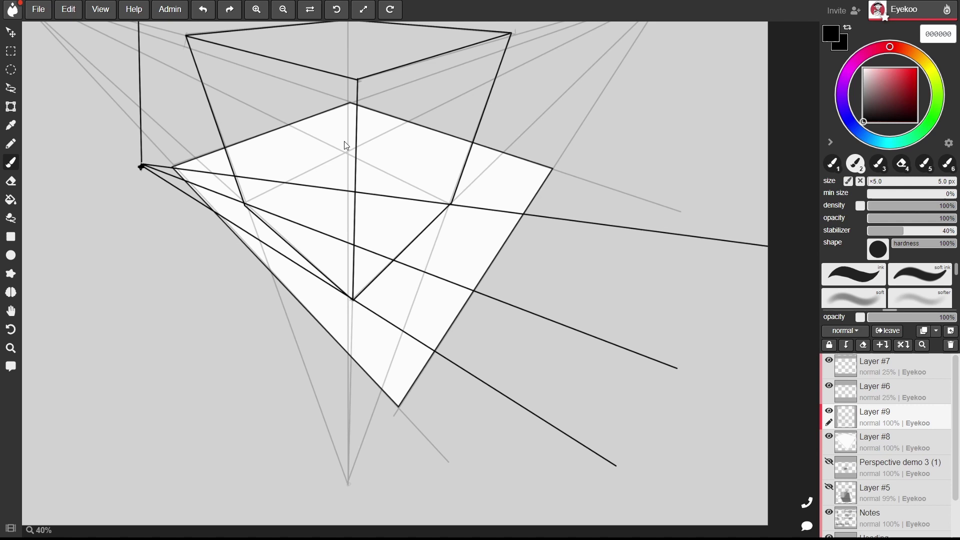
left_click(721, 134, "shift")
- Draw a straight light ray from the circle through the box's top front corner down to the ground line through its bottom front corner
key("space")
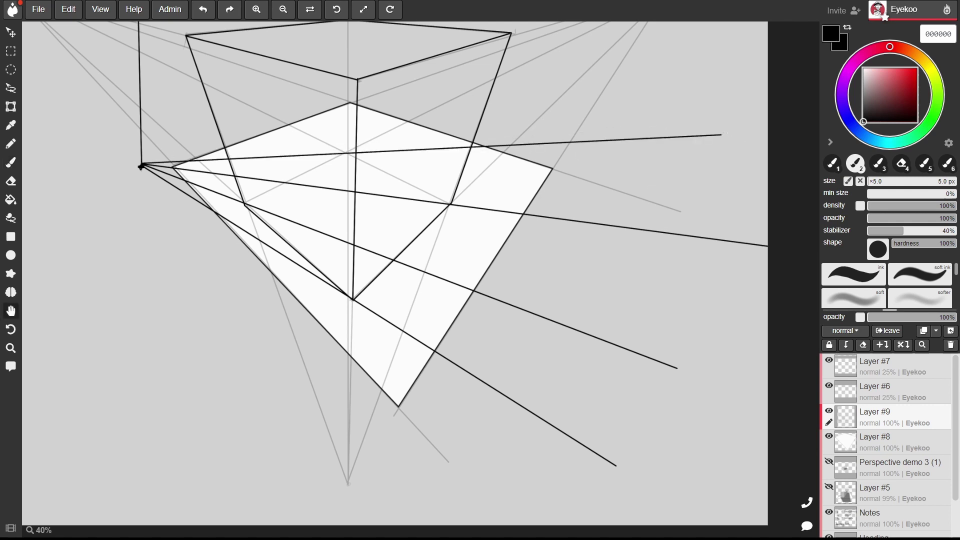
left_click_drag(660, 145, 655, 179)
key("ctrl+minus")
key("ctrl+minus")
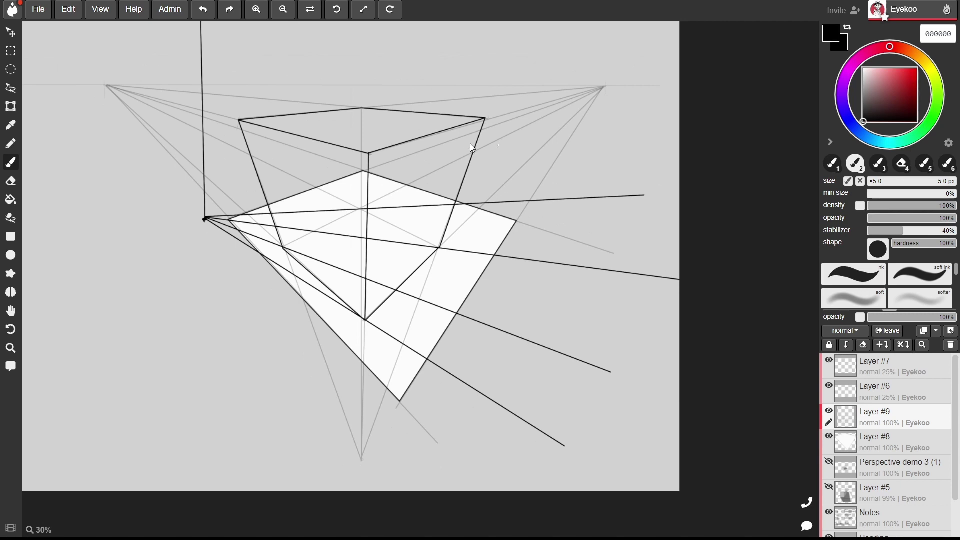
key("space")
mouse_move(446, 160)
left_mouse_down()
mouse_move(467, 241)
mouse_move(455, 327)
mouse_move(436, 345)
mouse_move(440, 326)
left_mouse_up()
key("minus")
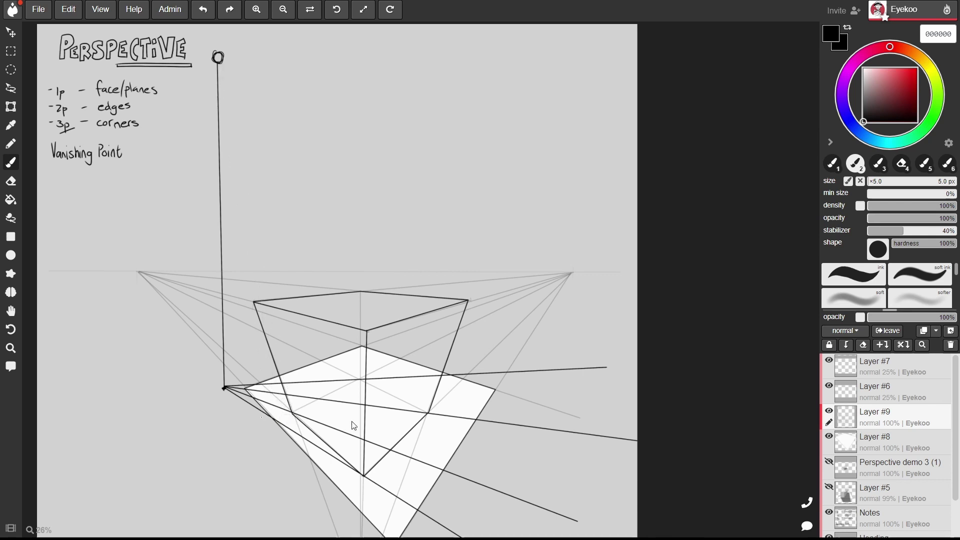
key("space")
left_click_drag(451, 498, 422, 455)
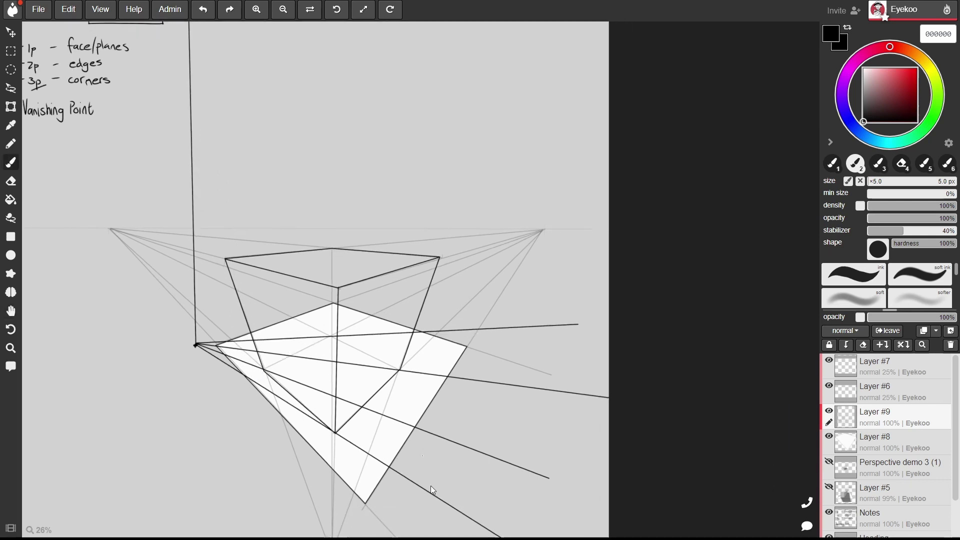
left_click(481, 530, "shift")
key("ctrl+z")
left_click(472, 525, "shift")
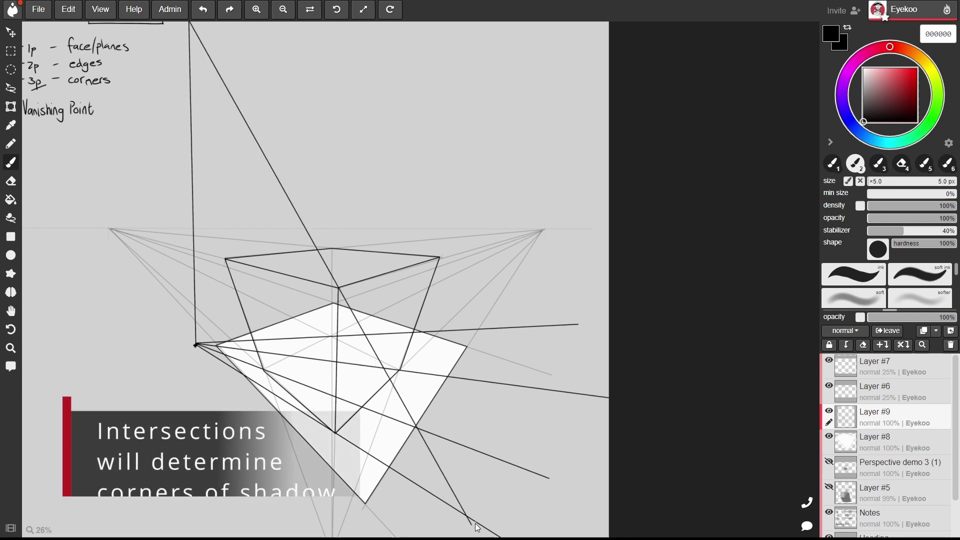
- Draw light rays from the circle through the box's top right and top back corners to their ground lines, and fade Layer #9 to 15% opacity
key("space")
left_click_drag(226, 39, 228, 61)
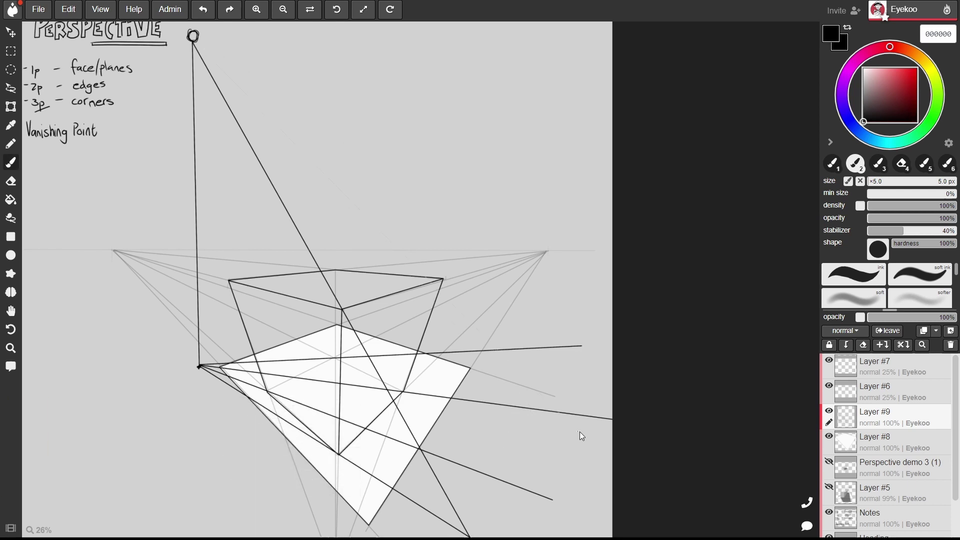
left_click(600, 423, "shift")
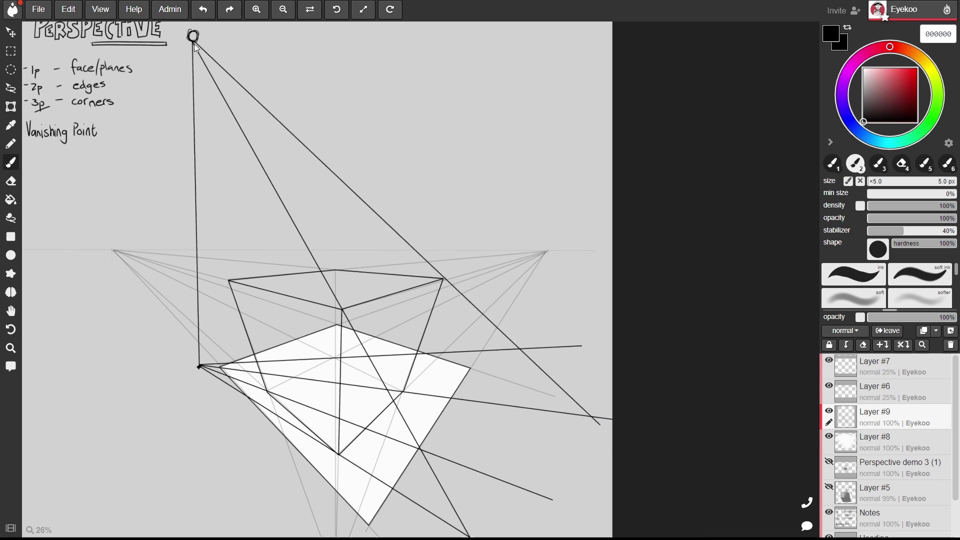
left_click(402, 370, "shift")
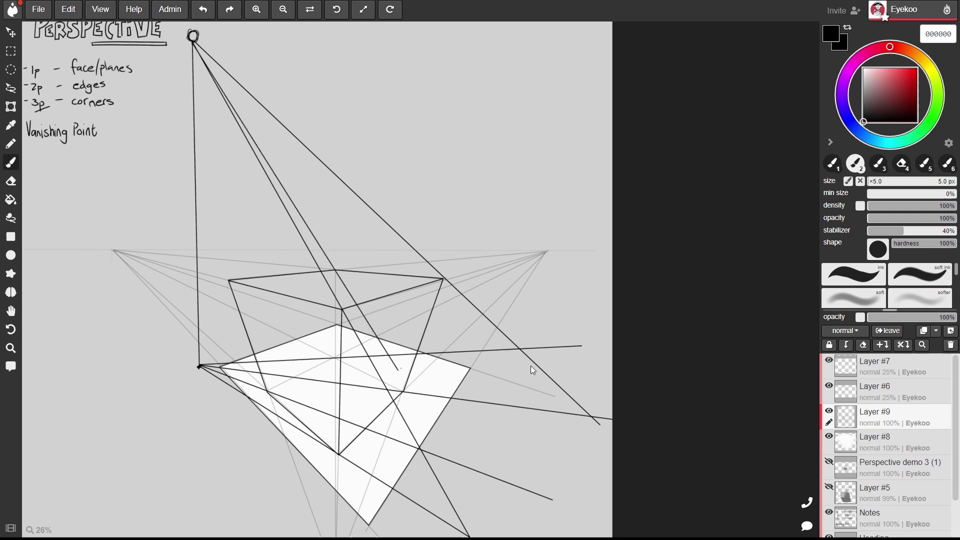
left_click_drag(931, 318, 894, 317)
key("h")
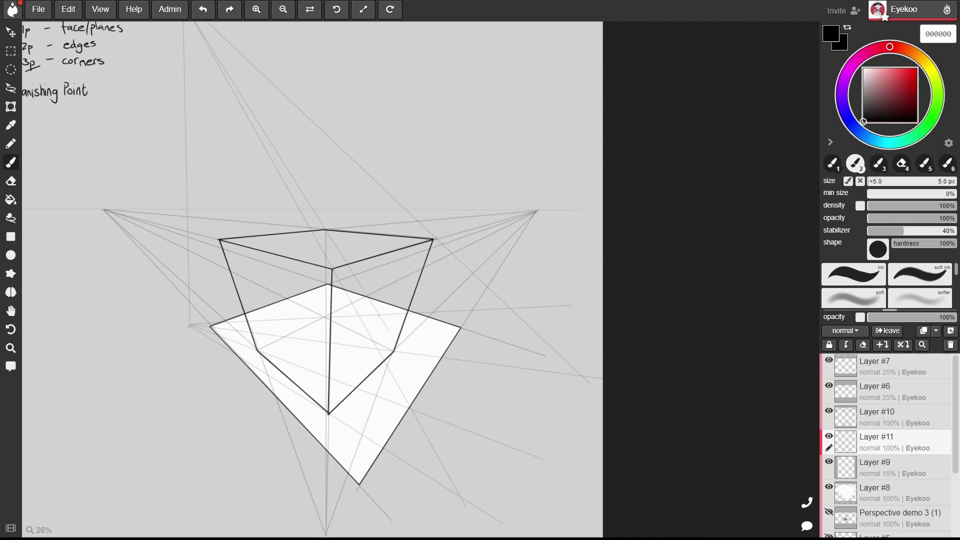
- Outline the cast shadow in black on Layer #11, joining the ray and ground-line intersections to the box's bottom front, right and back corners
left_click_drag(529, 322, 538, 334)
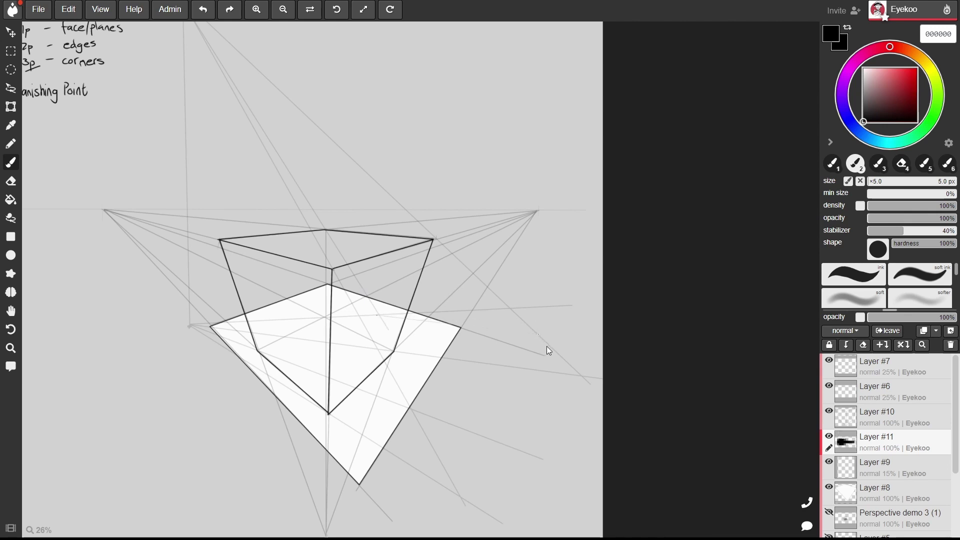
left_click(580, 378, "shift")
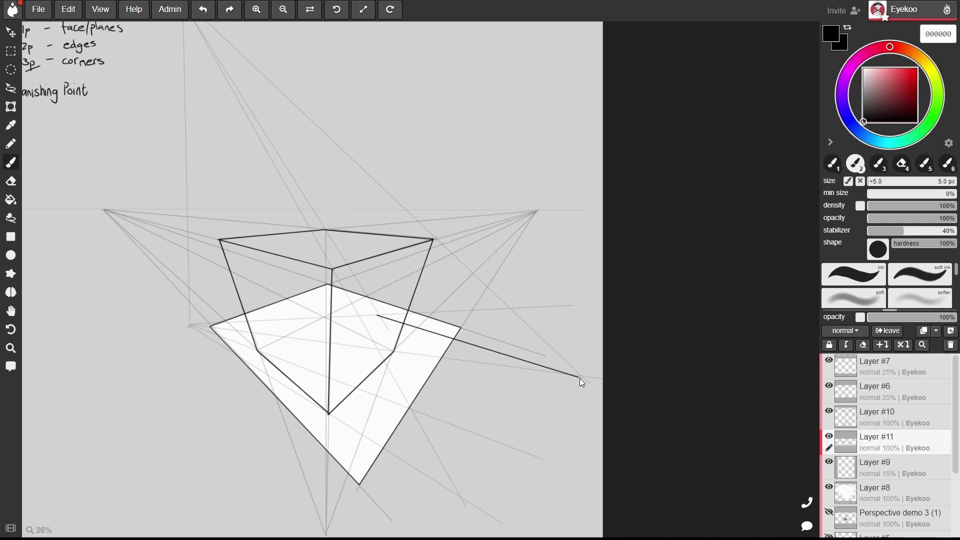
left_click(463, 492, "shift")
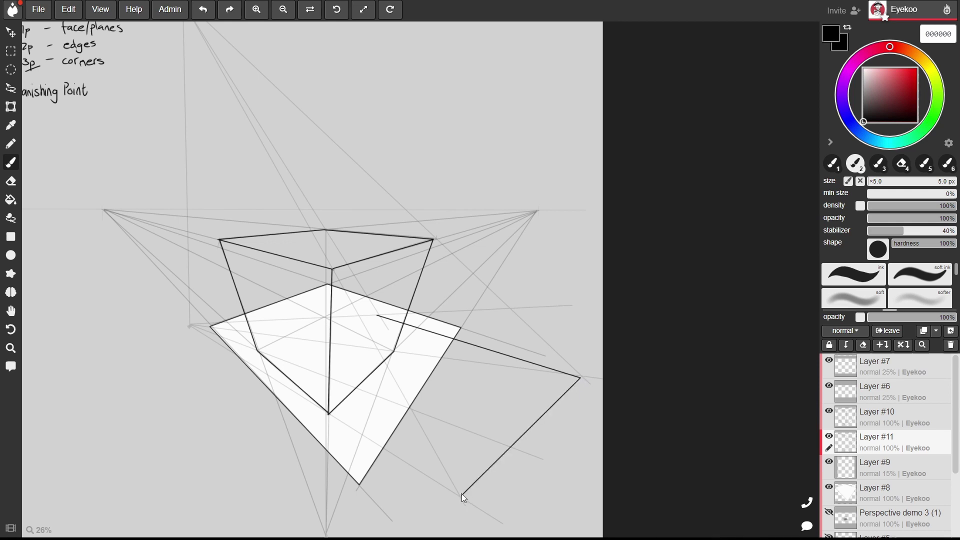
left_click(328, 414, "shift")
left_click(395, 352, "shift")
left_click(327, 318, "shift")
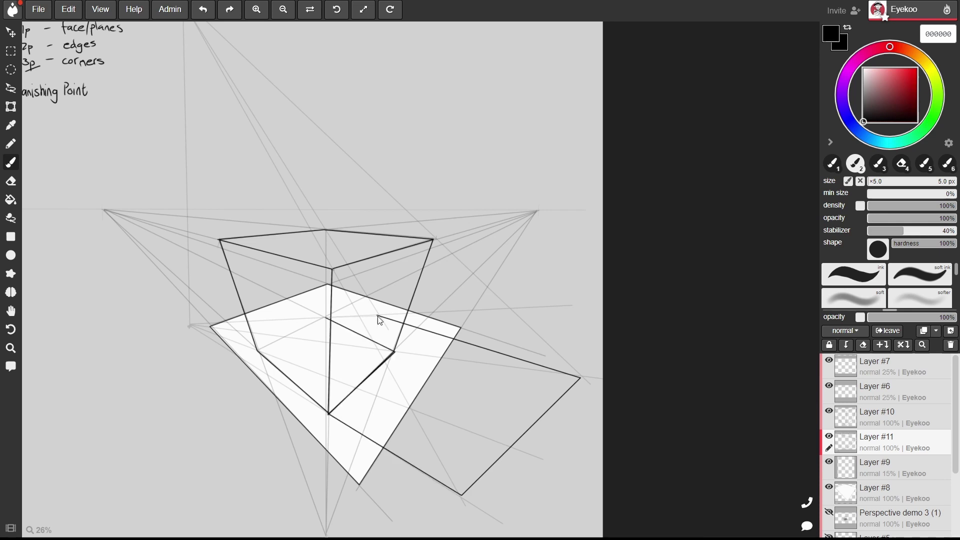
left_click(377, 316, "shift")
- Fill the shadow outline with dark grey (636363) on Layer #11
key("g")
left_click_drag(857, 124, 863, 101)
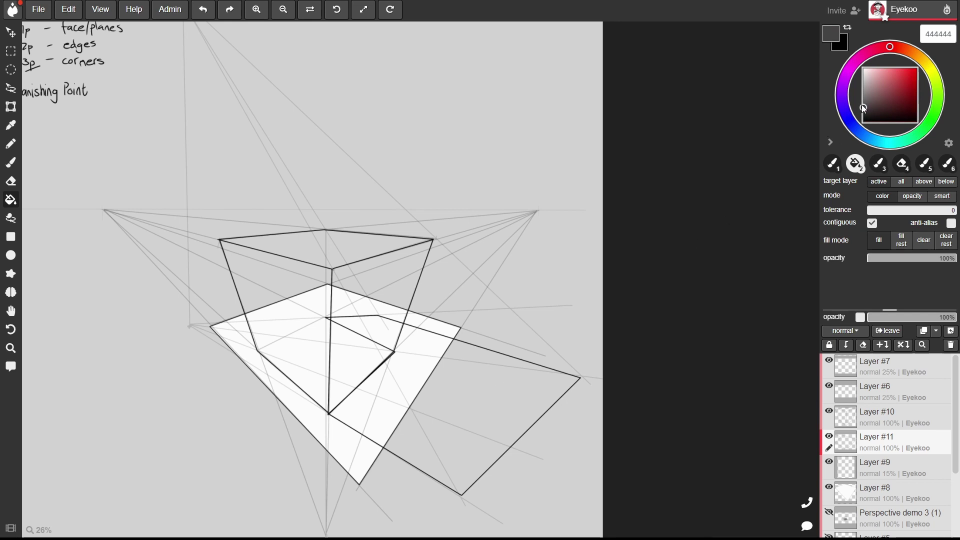
left_click(477, 413)
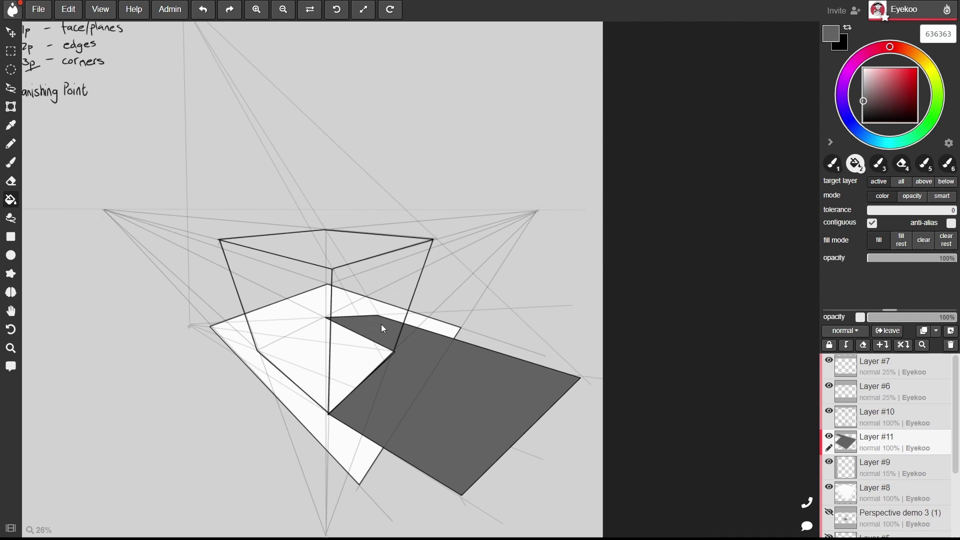
- On Layer #10, fill the box's right face with mid grey (808080) and its top face with white (ffffff)
left_click(938, 422)
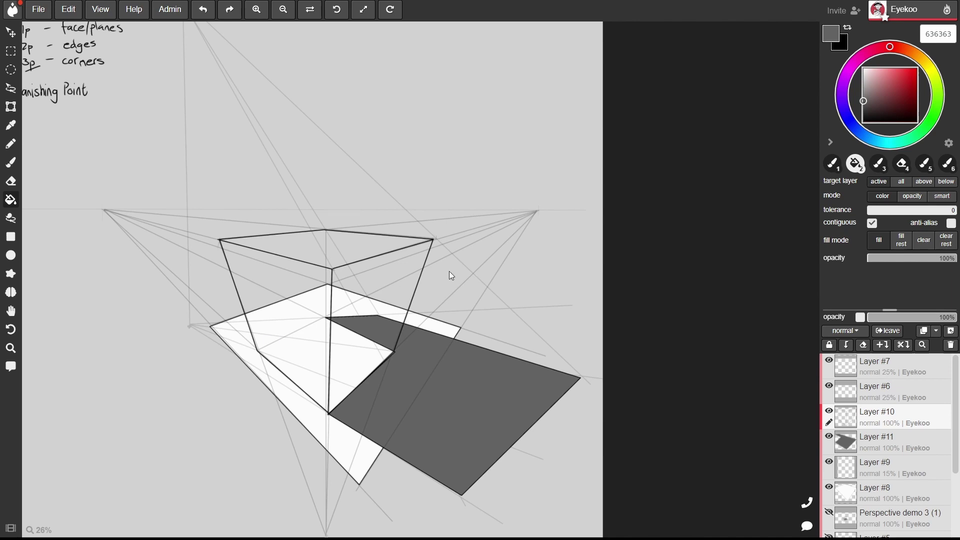
key("space")
left_click_drag(448, 274, 447, 329)
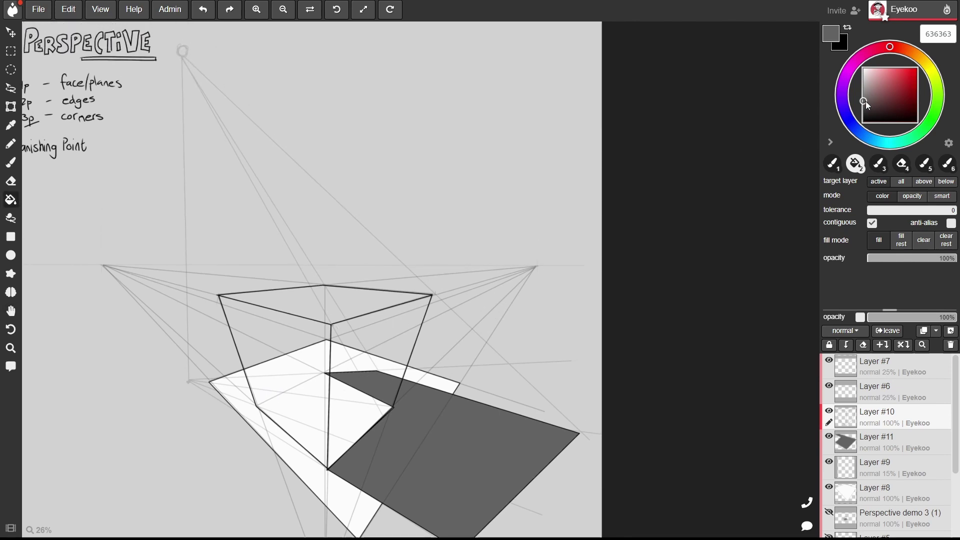
left_click_drag(864, 103, 863, 95)
left_click(382, 340)
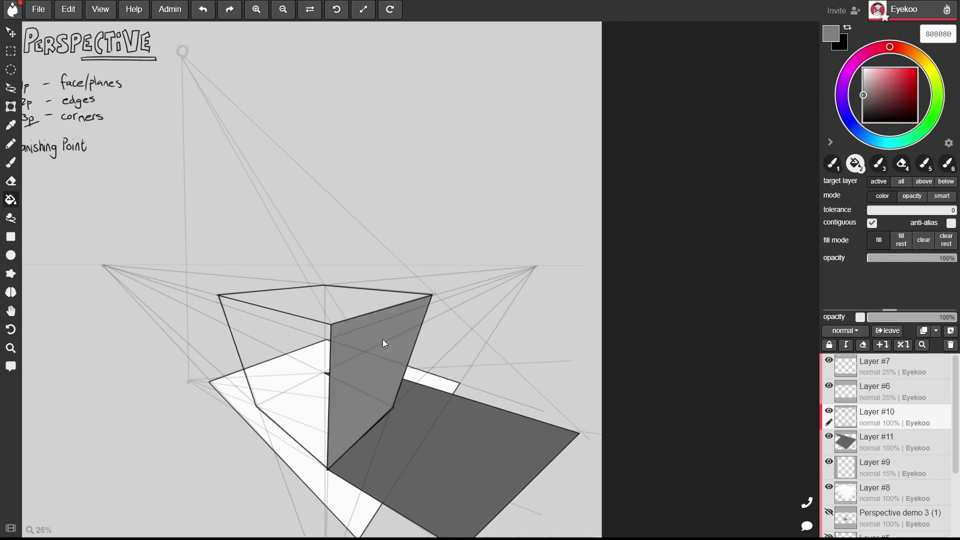
left_click_drag(867, 85, 863, 68)
left_click(338, 310)
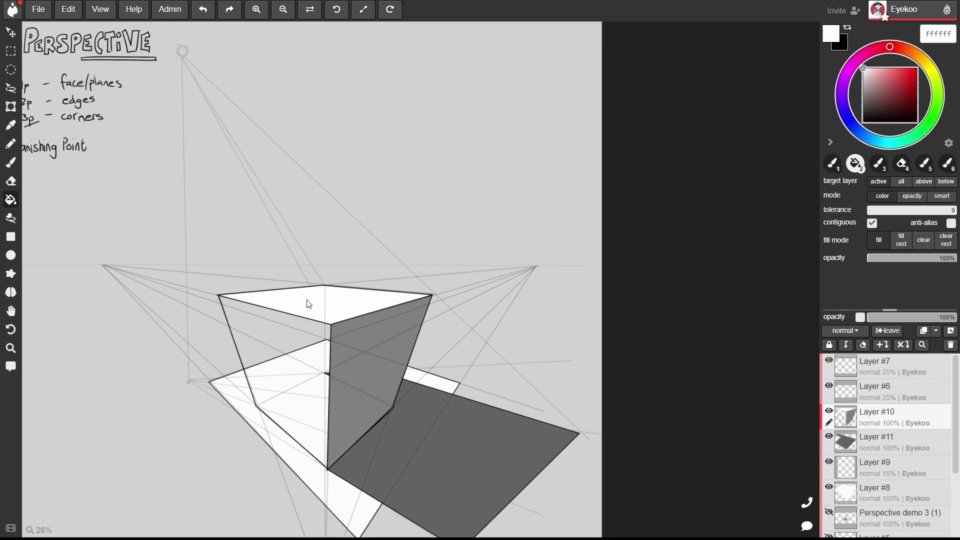
- Fill the box's left face with light grey (cacaca) on Layer #10
left_click(863, 82)
left_click(863, 80)
left_click(299, 356)
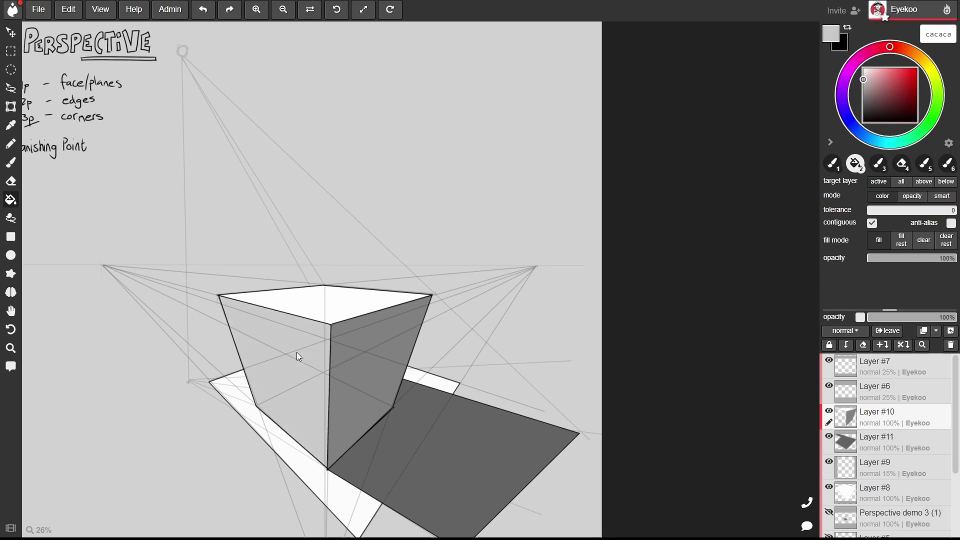
key("space")
left_click_drag(488, 340, 481, 303)
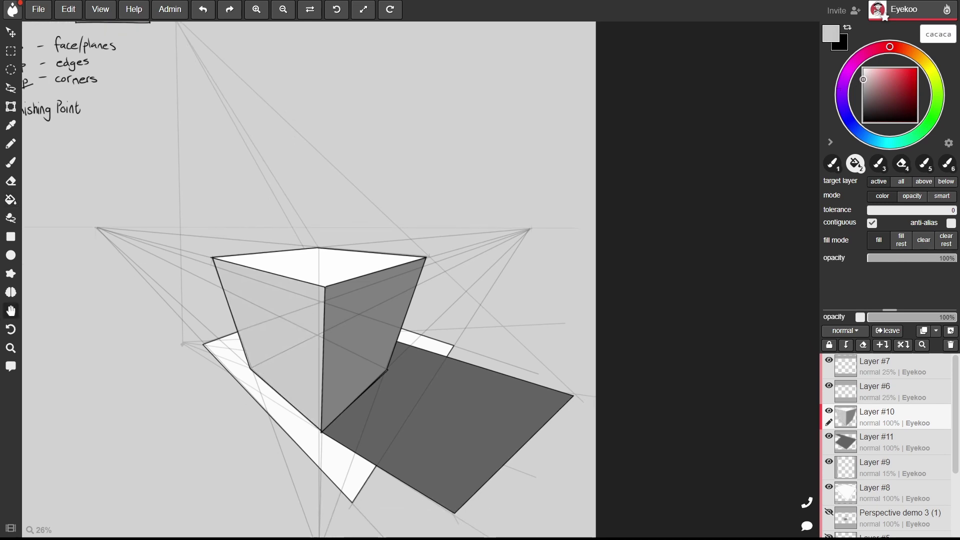